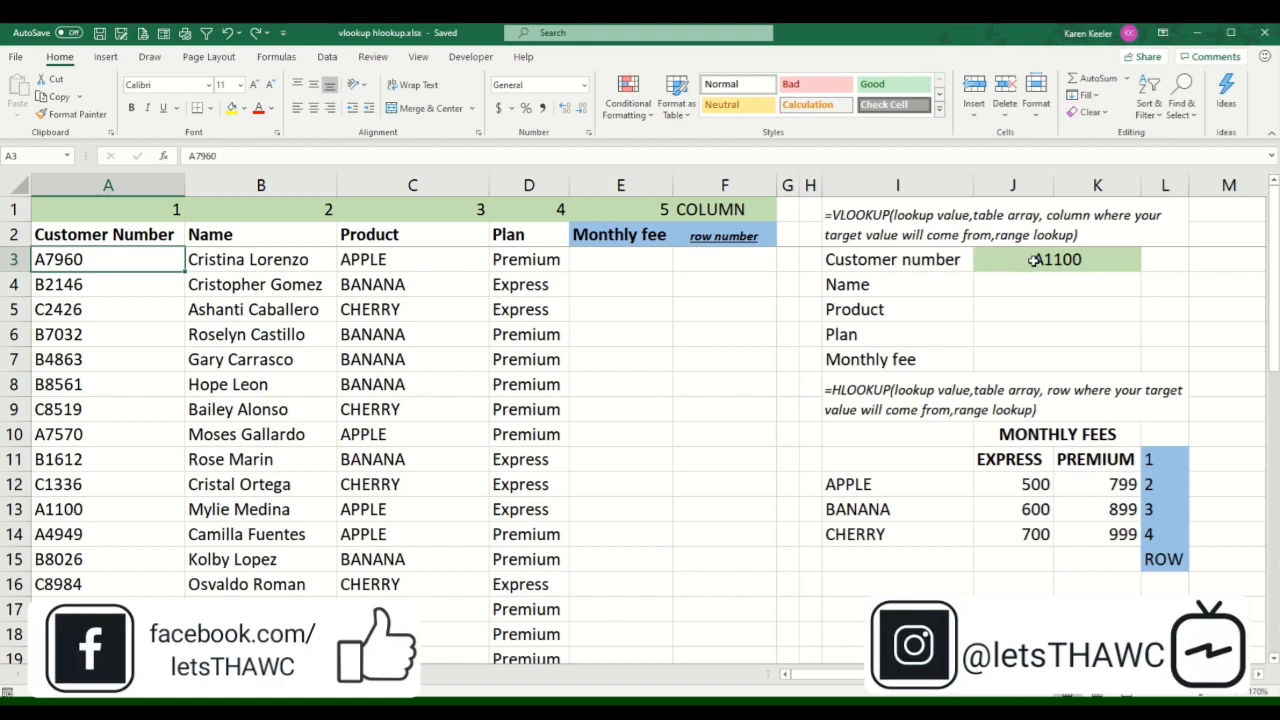
# Search the worksheet for the customer number shown in the lookup form's Customer number cell.
pyautogui.click(937, 286)
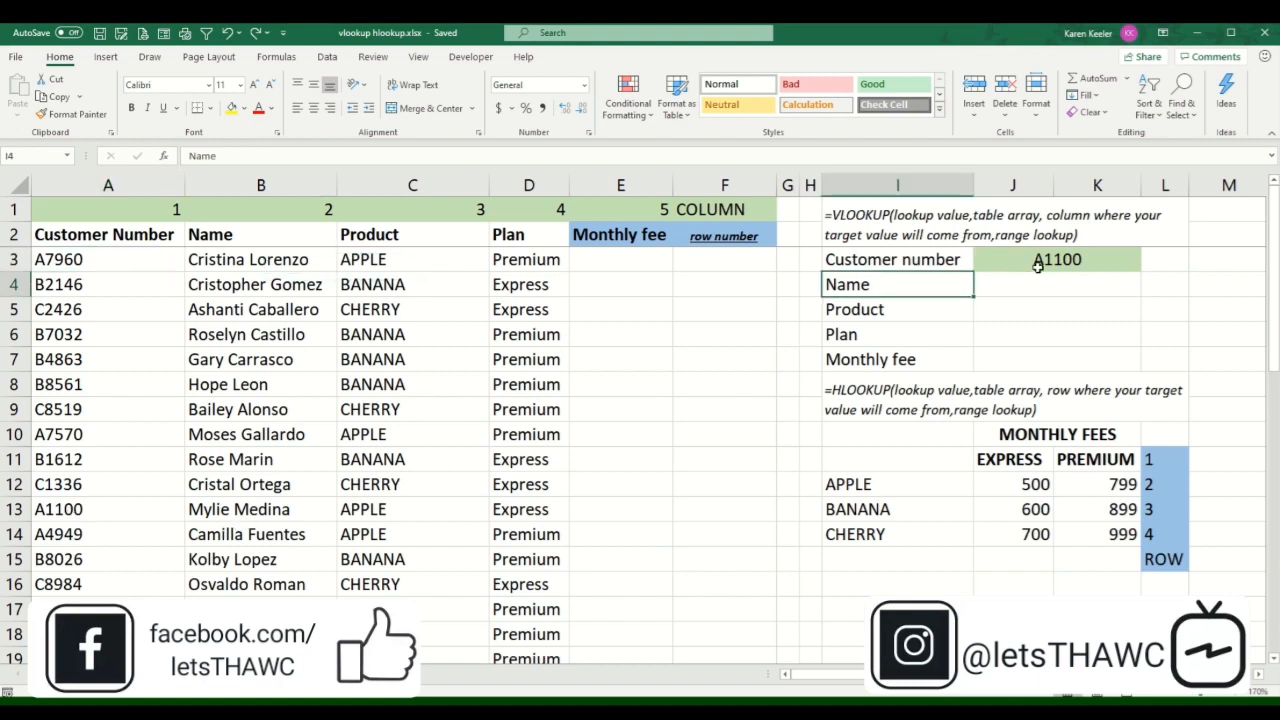
pyautogui.click(129, 381)
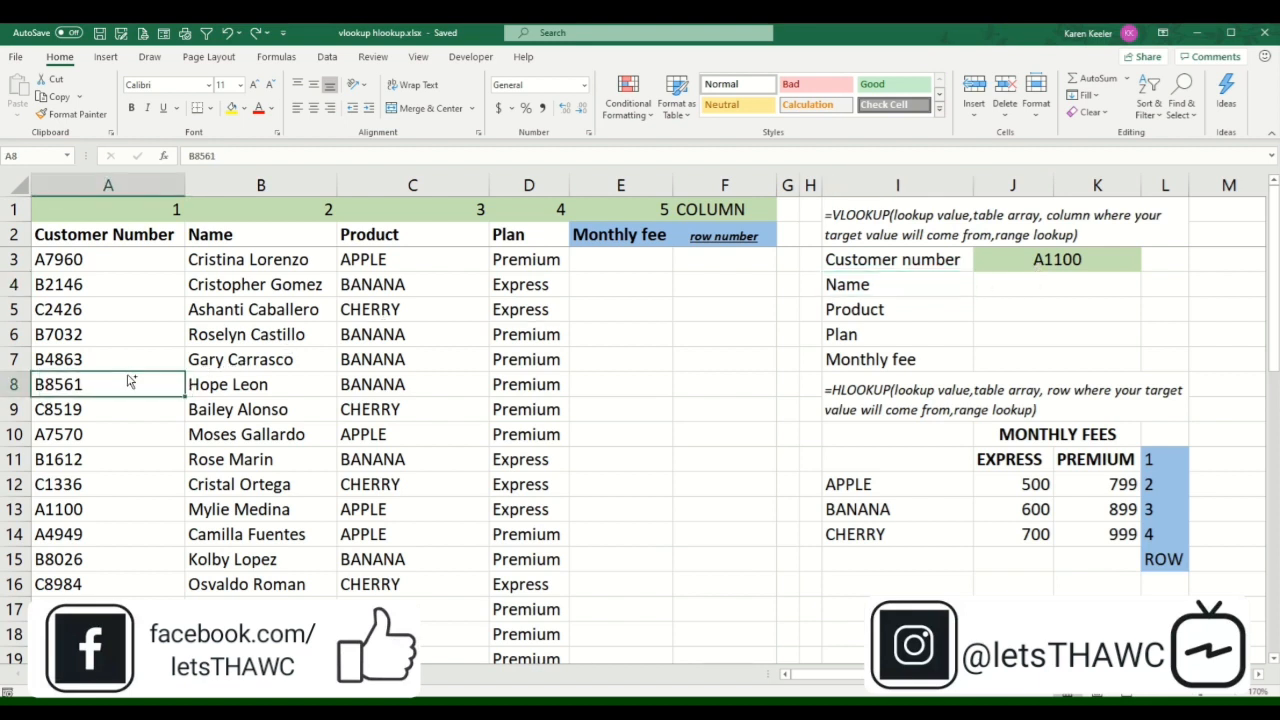
pyautogui.hotkey('ctrl', 'f')
pyautogui.write('a1100')
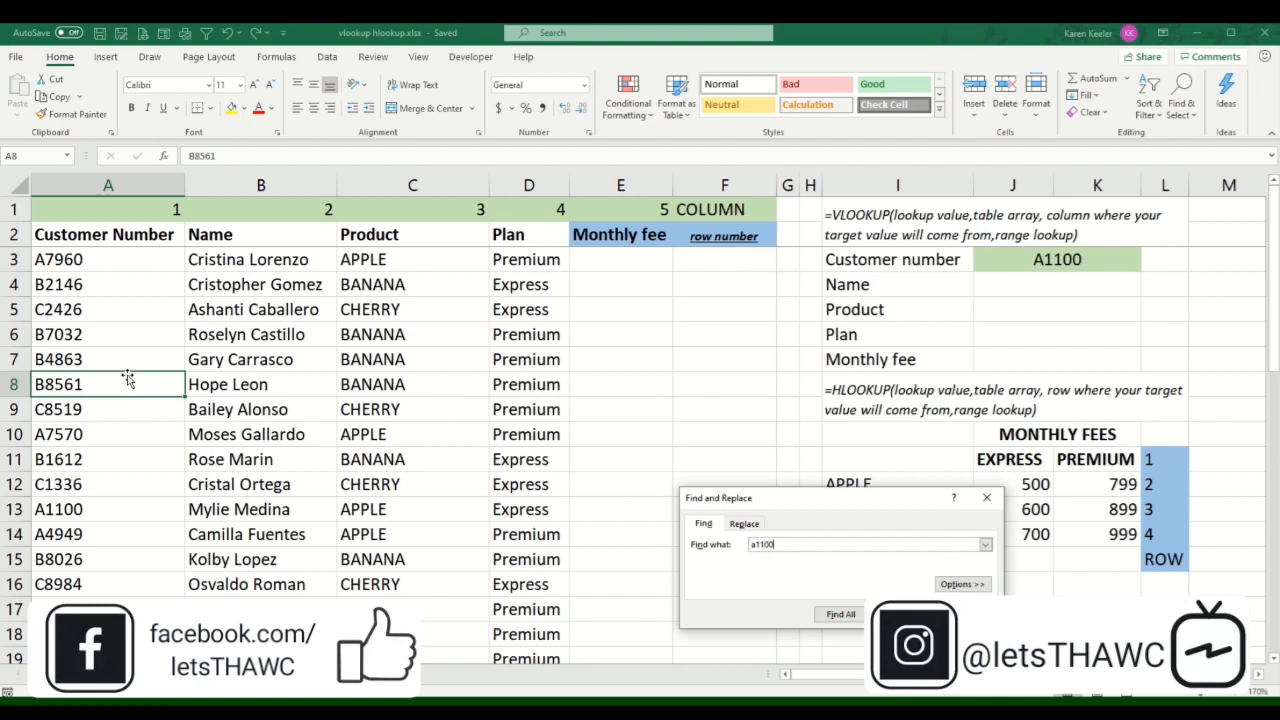
pyautogui.press('Return')
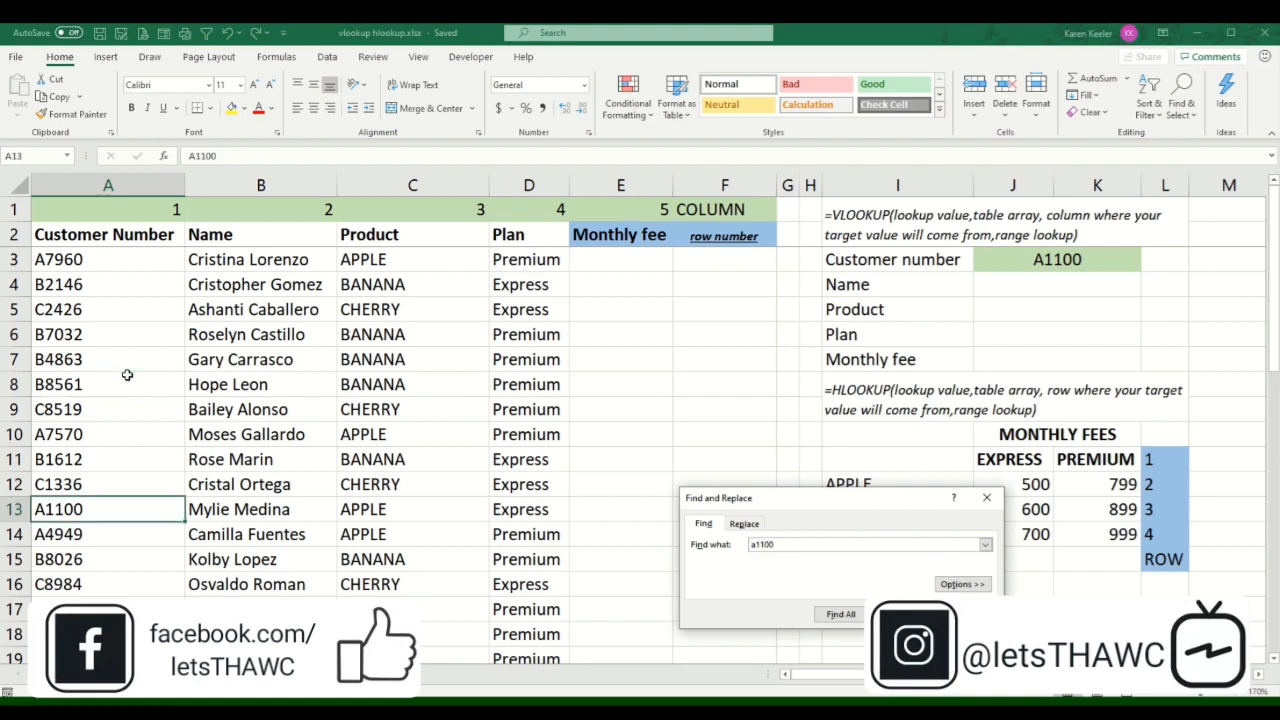
# Highlight the matching customer's record A13:D13 with a yellow fill.
pyautogui.click(128, 510)
pyautogui.moveTo(128, 510); pyautogui.dragTo(499, 513)
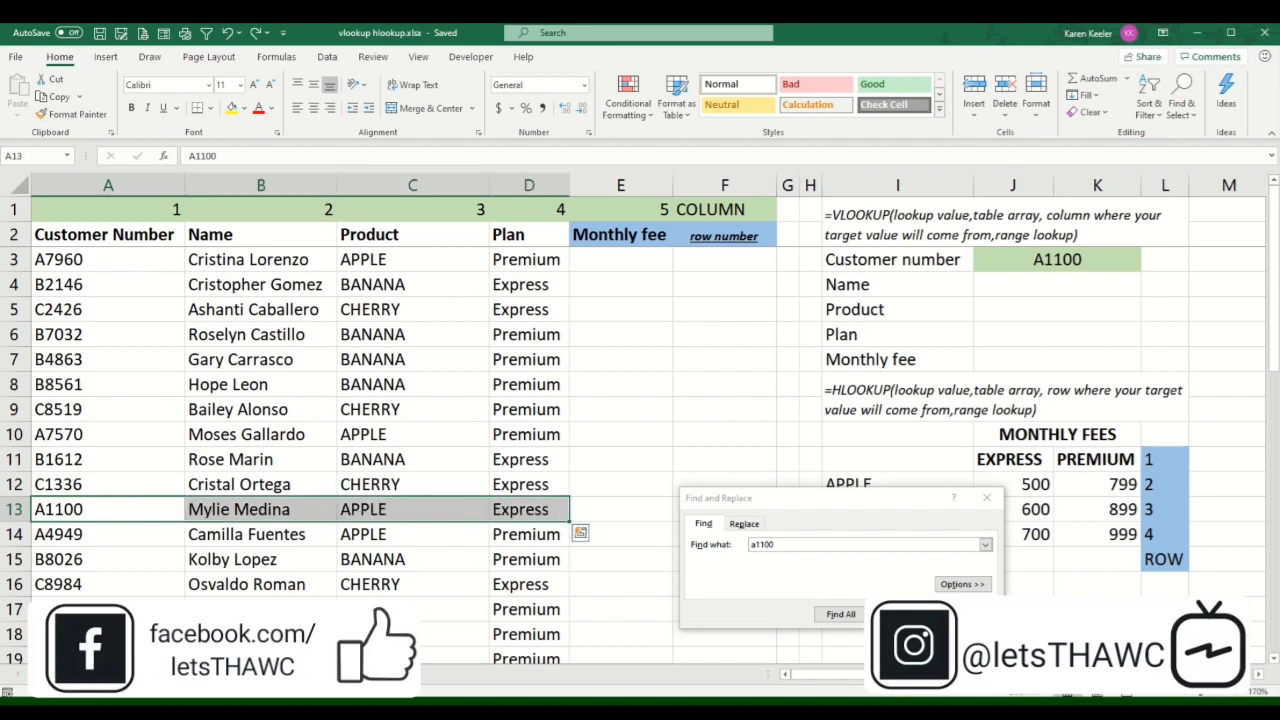
pyautogui.click(232, 108)
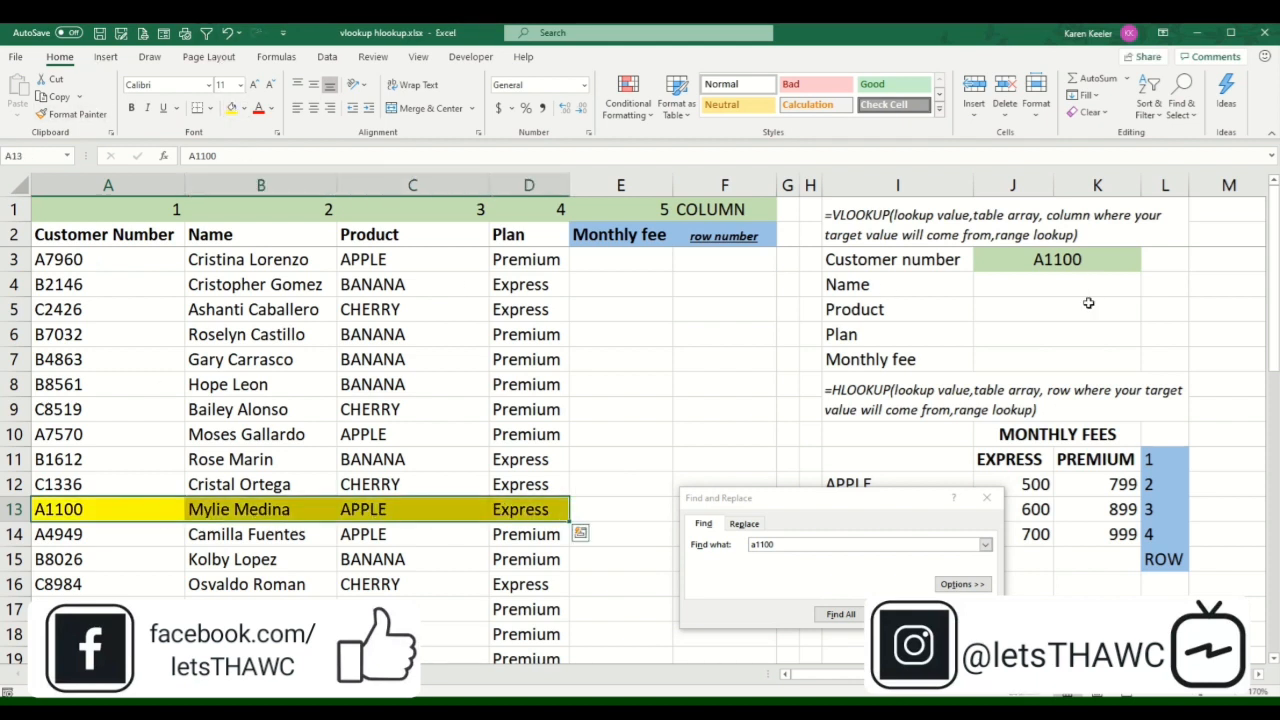
# Enter the matching customer's full name manually in the Name cell J4.
pyautogui.click(1021, 288)
pyautogui.write('Mylie')
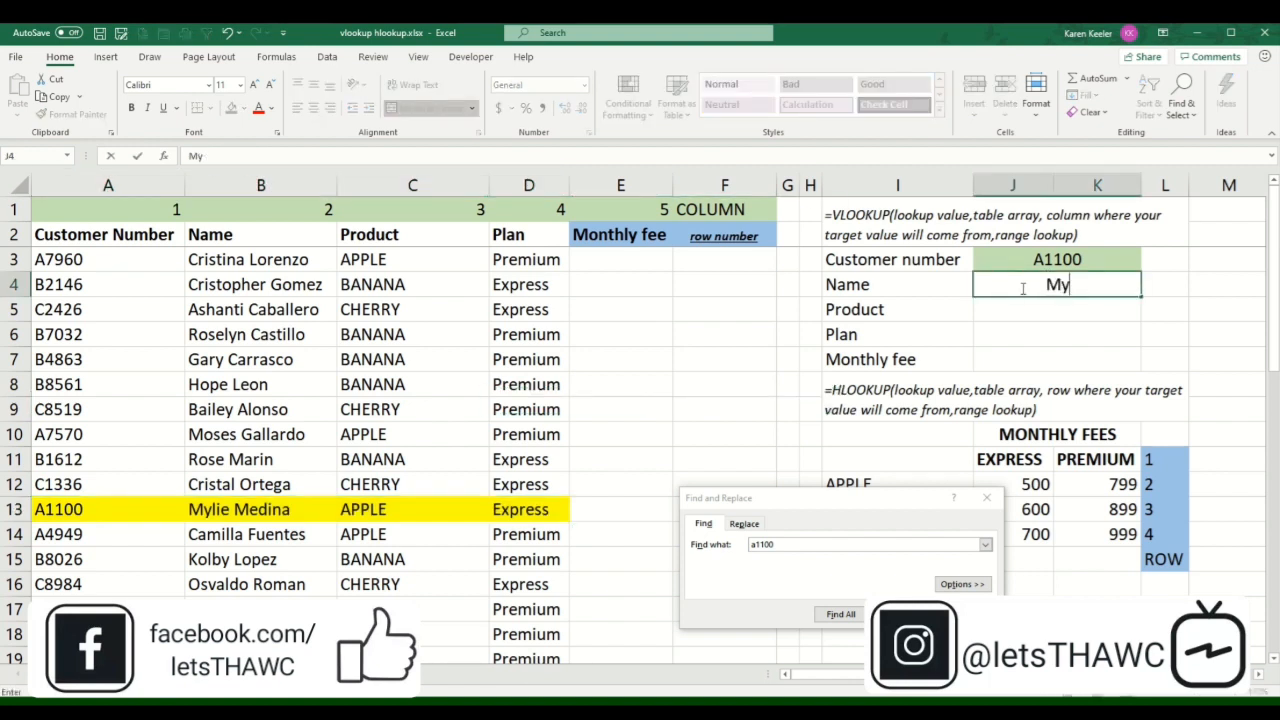
pyautogui.press('Return')
pyautogui.click(1021, 288)
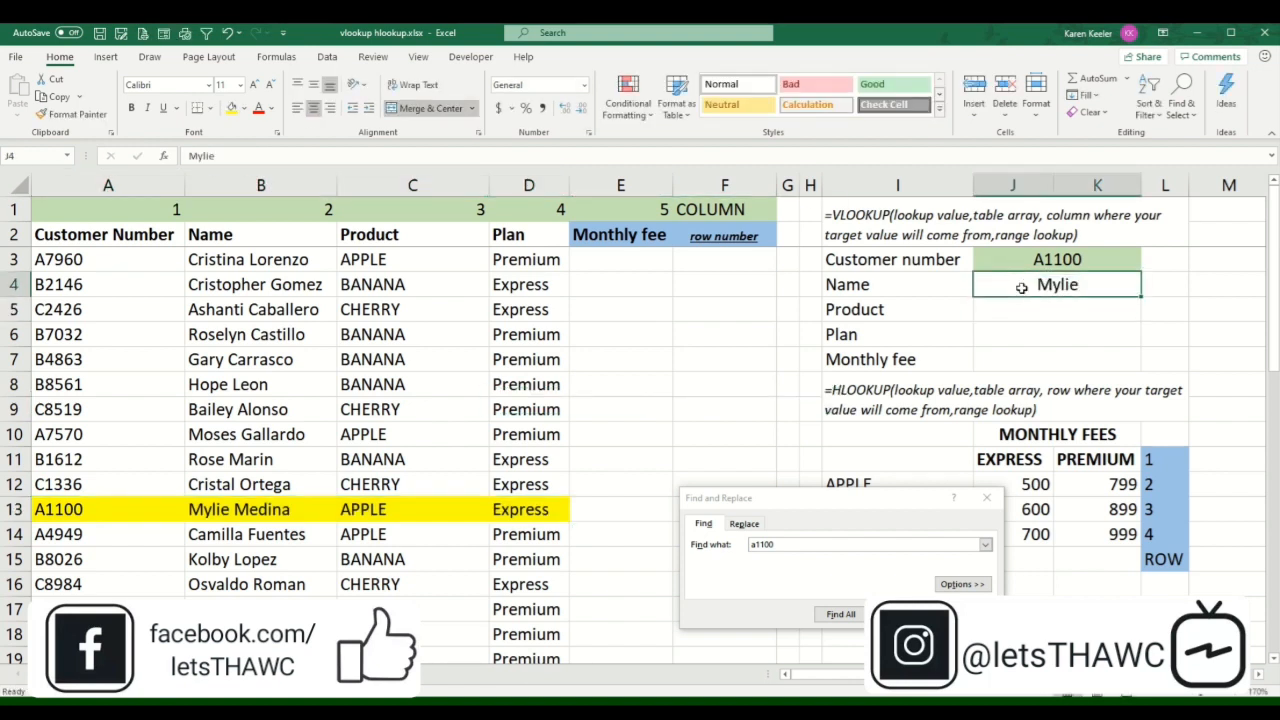
pyautogui.doubleClick(1021, 288)
pyautogui.write('Me')
pyautogui.press('BackSpace')
pyautogui.press('BackSpace')
pyautogui.write('Mi')
pyautogui.press('BackSpace')
pyautogui.write('edina')
pyautogui.press('Return')
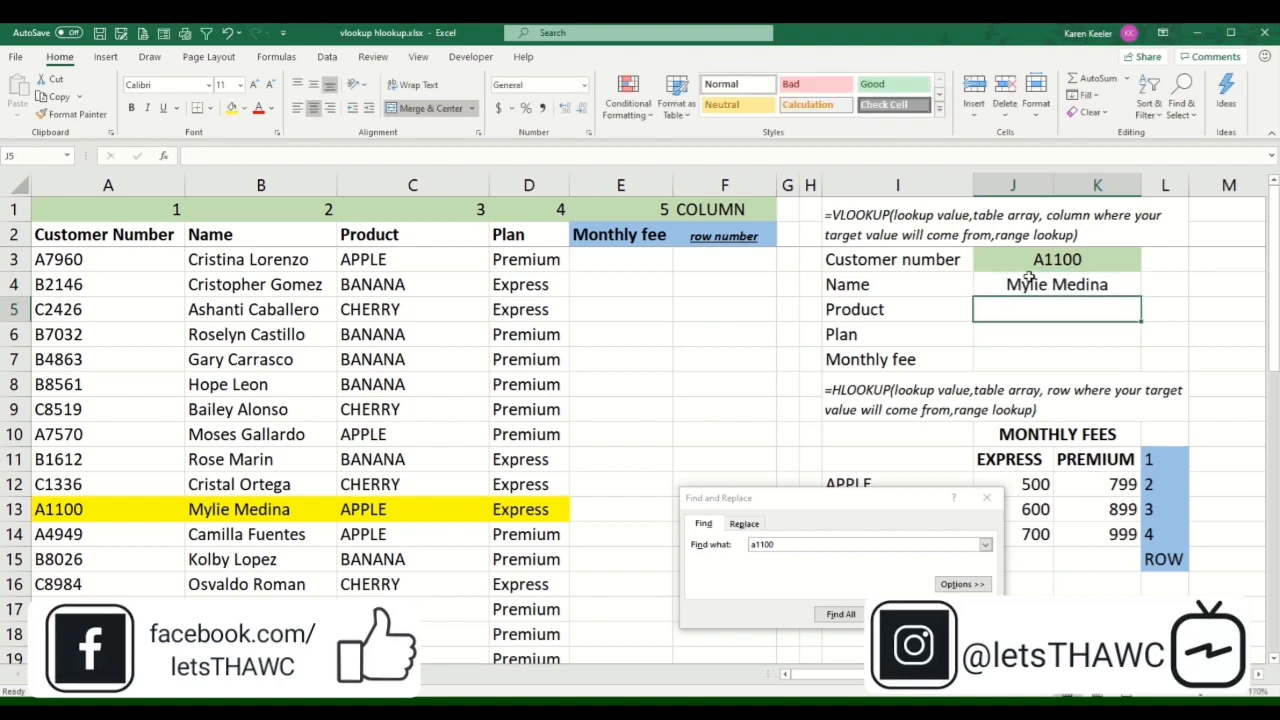
# Enter Apple as the product in J5 and EXPRESS as the plan in J6.
pyautogui.write('Apple')
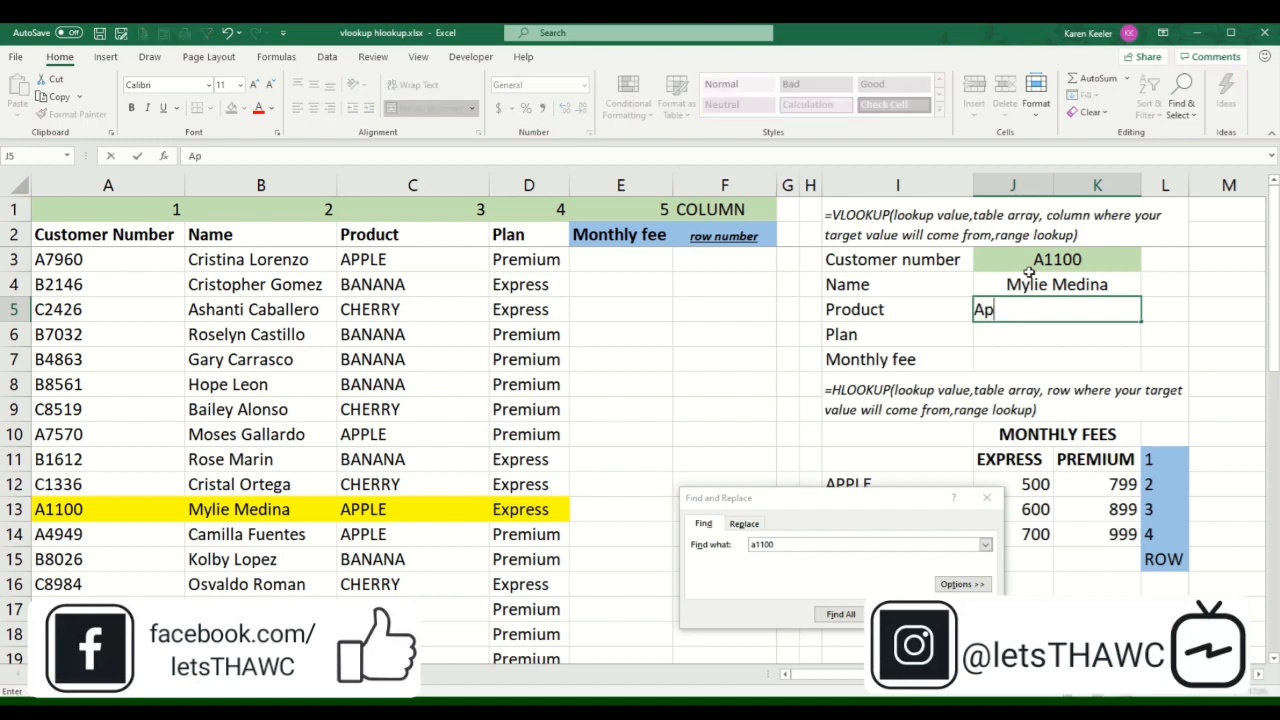
pyautogui.press('Return')
pyautogui.write('Exp')
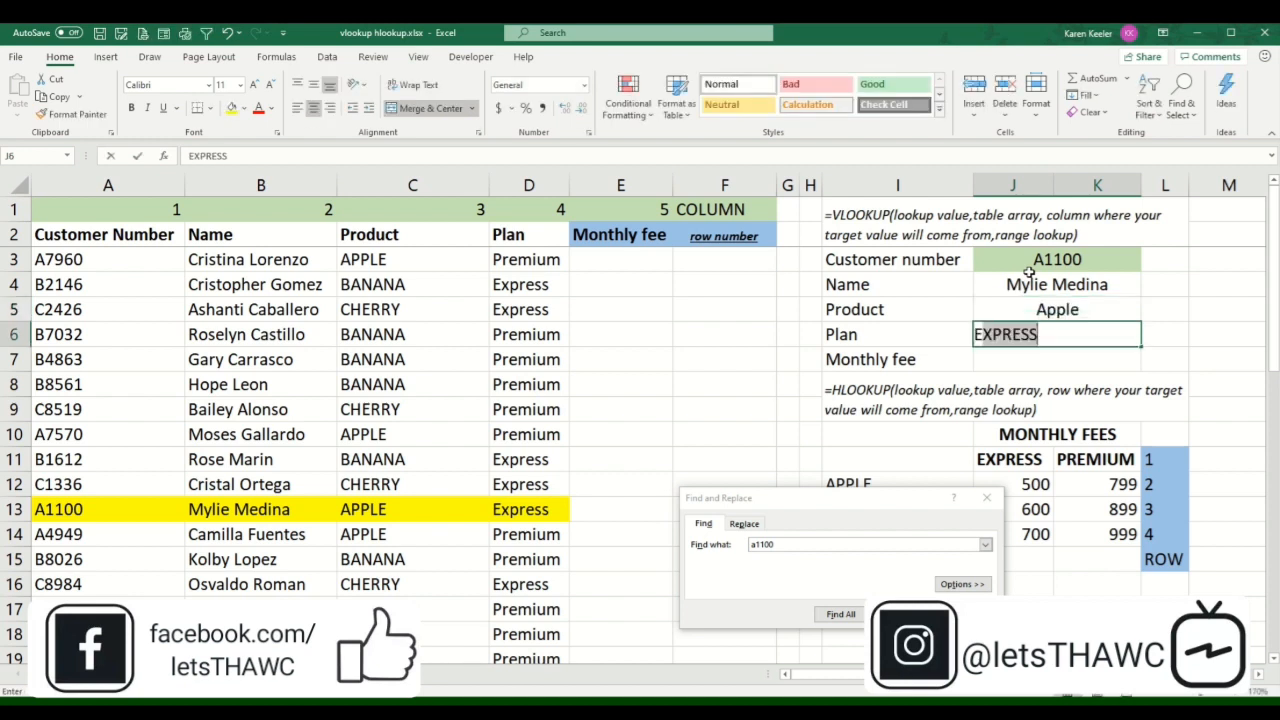
pyautogui.press('Return')
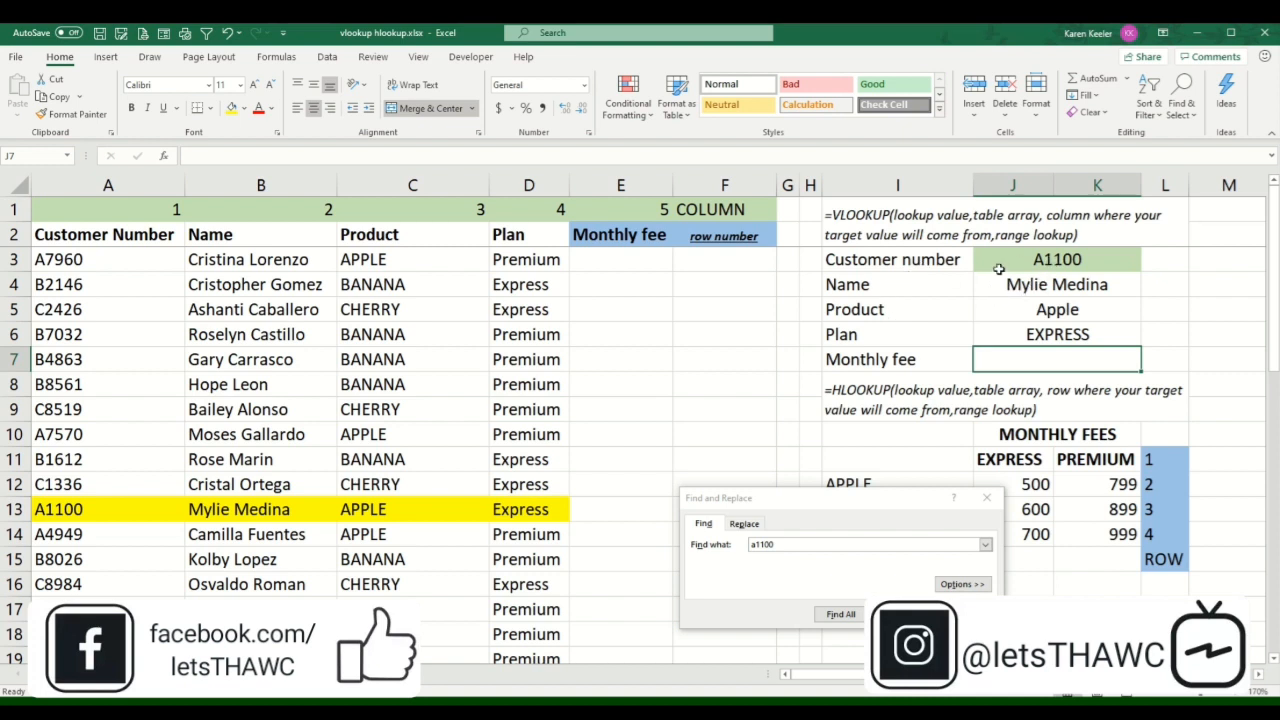
# Close the Find and Replace dialog and clear the manually entered name, product and plan from J4:K6.
pyautogui.click(988, 496)
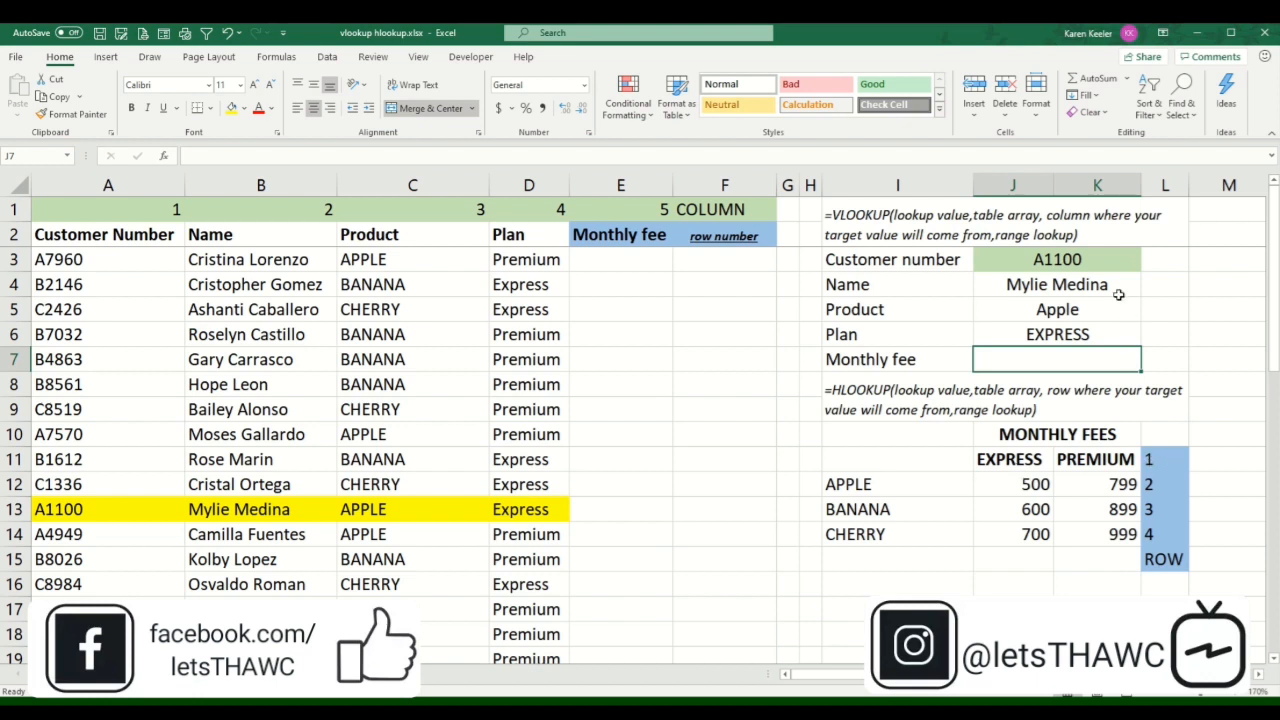
pyautogui.moveTo(1114, 290); pyautogui.dragTo(1094, 334)
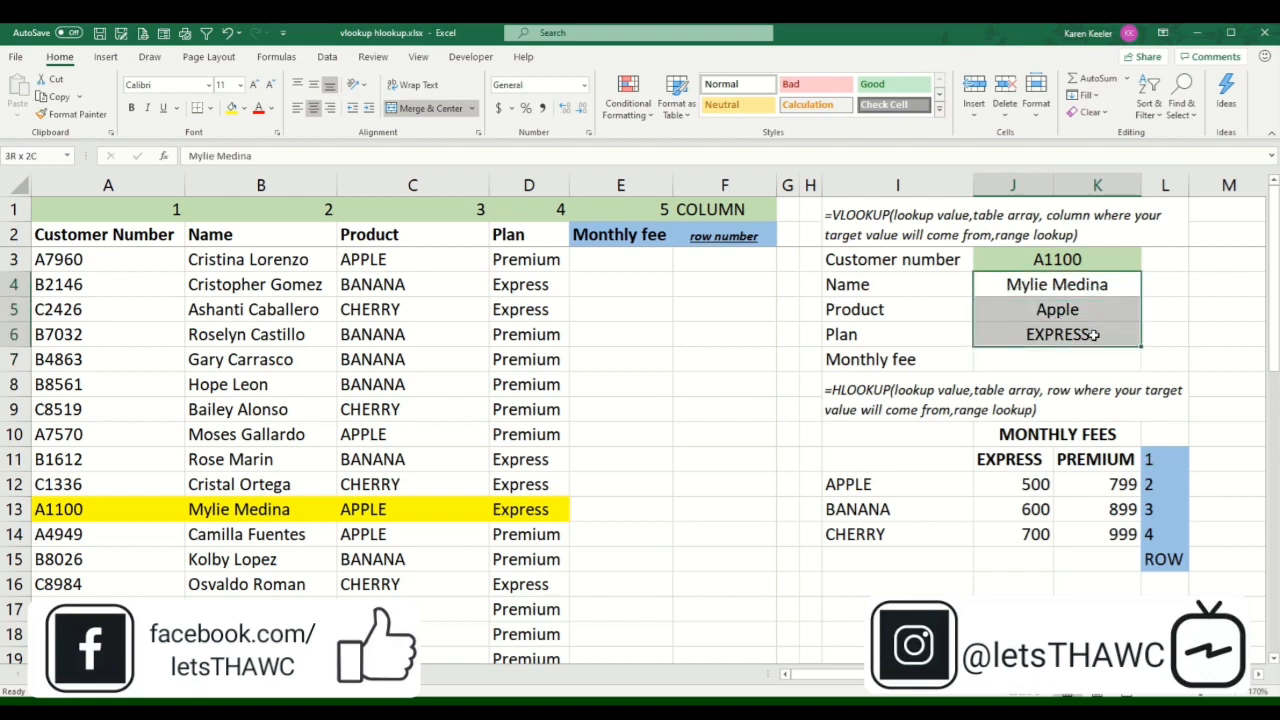
pyautogui.press('Delete')
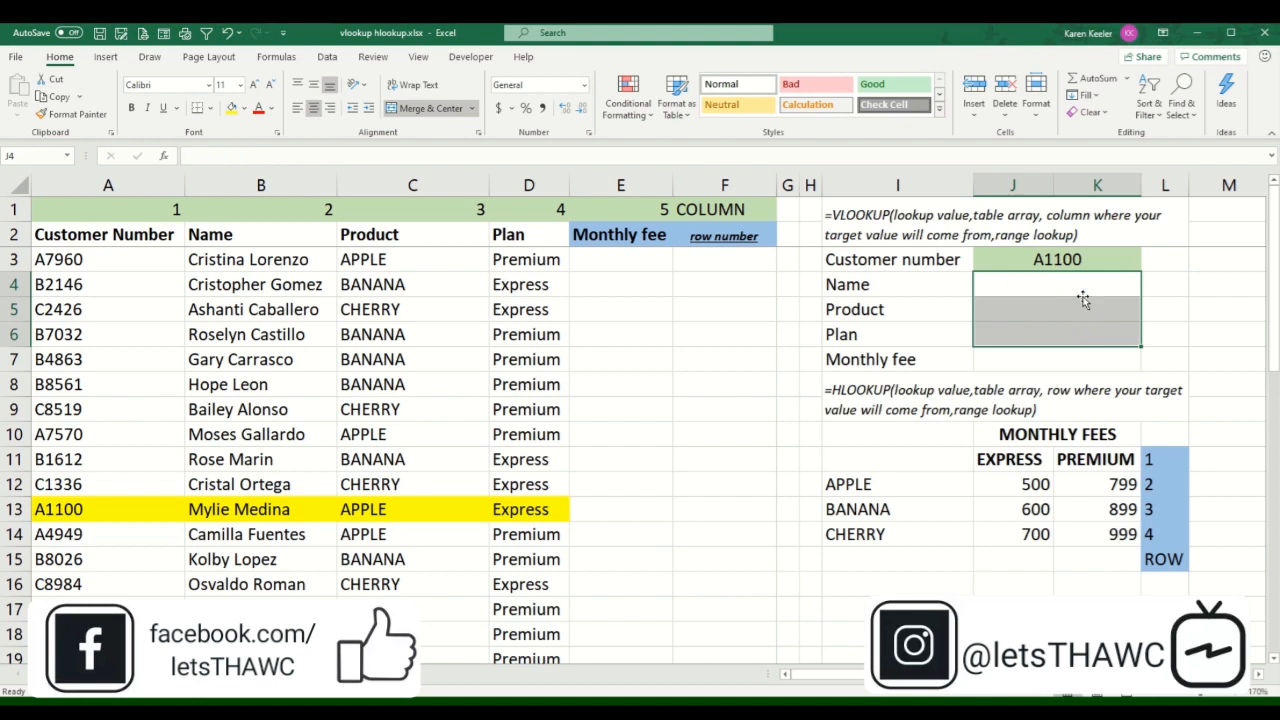
# Enter =VLOOKUP(J3,A:D,2,false) in J4 to retrieve the customer's name, and compare it with the highlighted record.
pyautogui.click(1083, 294)
pyautogui.write('=vlo')
pyautogui.press('Tab')
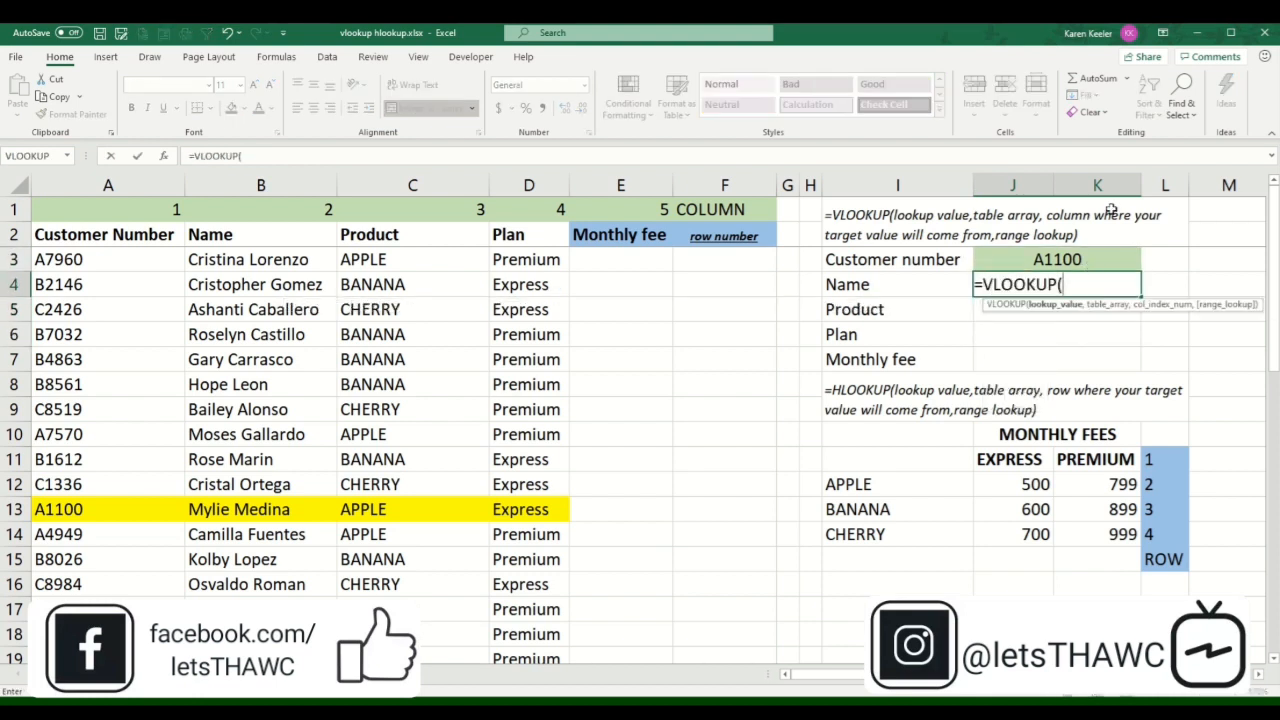
pyautogui.click(1000, 260)
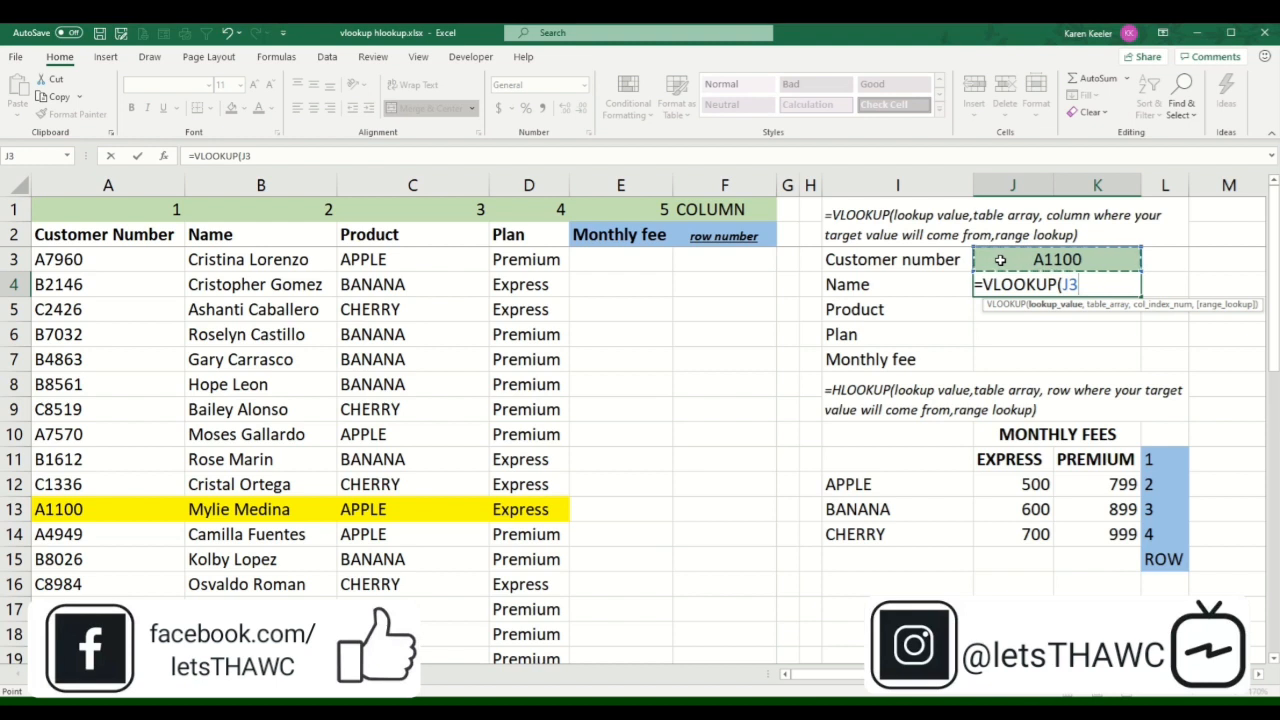
pyautogui.write(',')
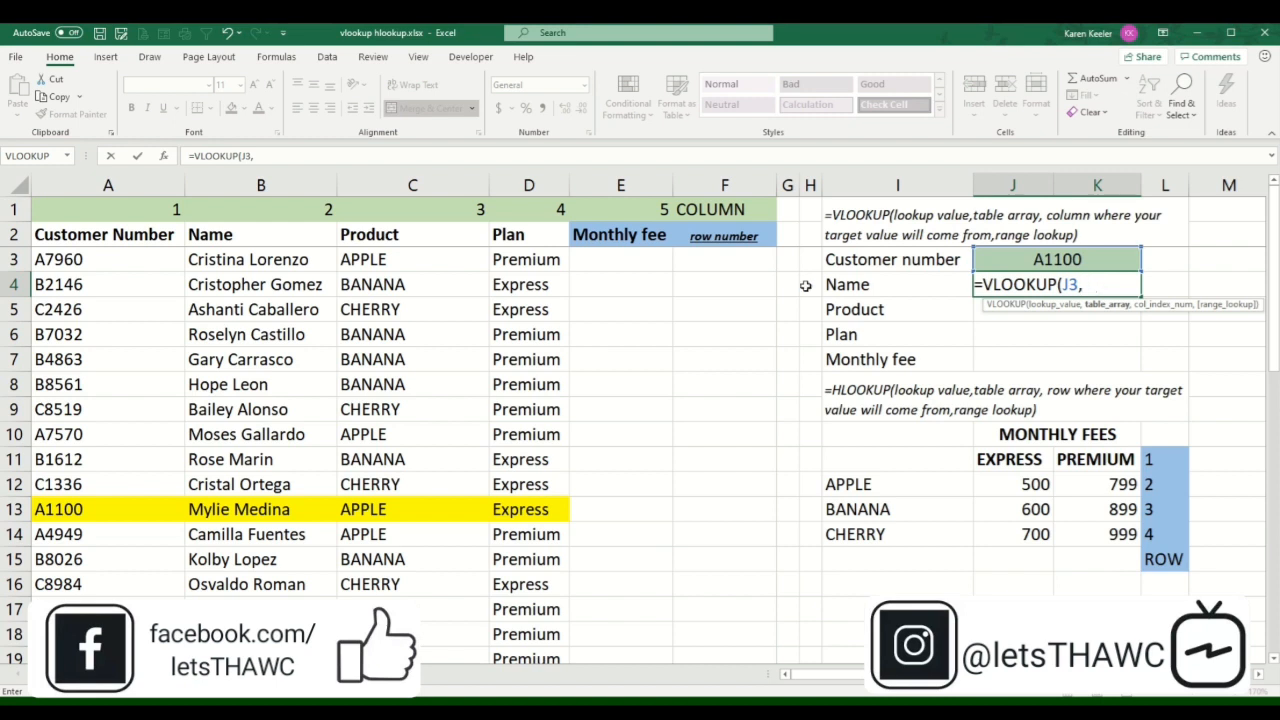
pyautogui.click(104, 185)
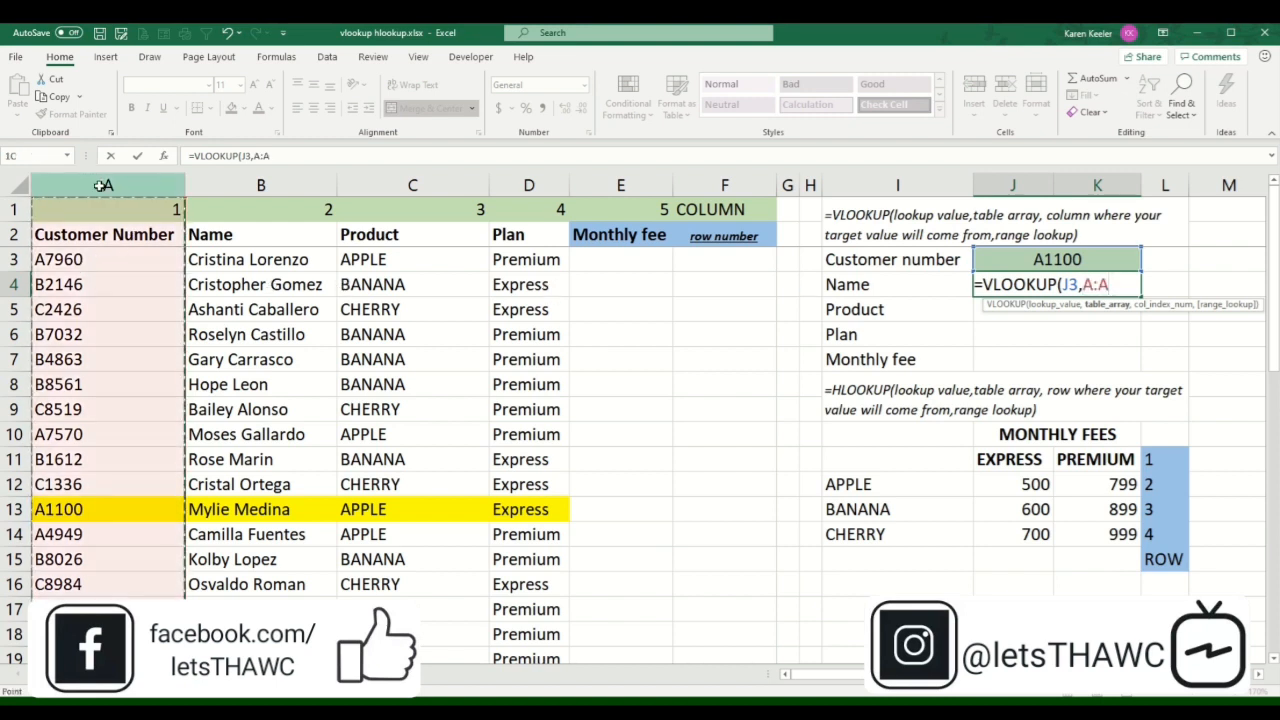
pyautogui.moveTo(107, 186); pyautogui.dragTo(549, 180)
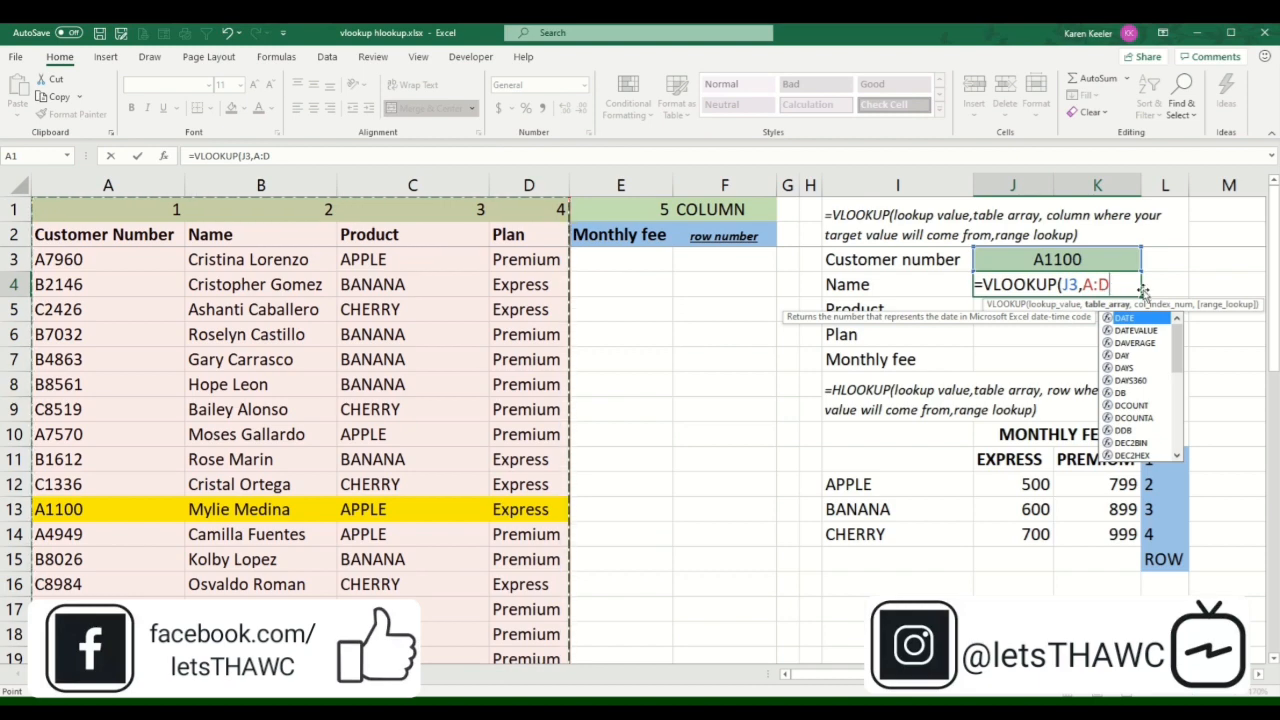
pyautogui.write(',')
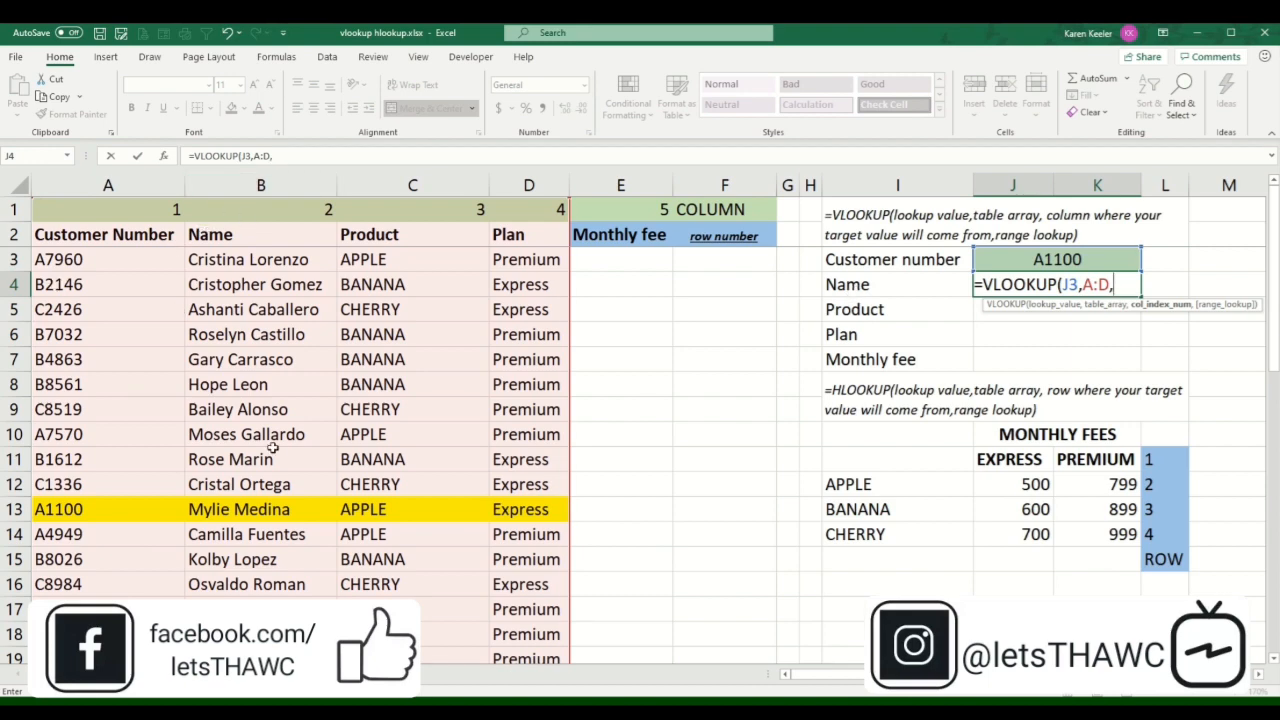
pyautogui.write('2,')
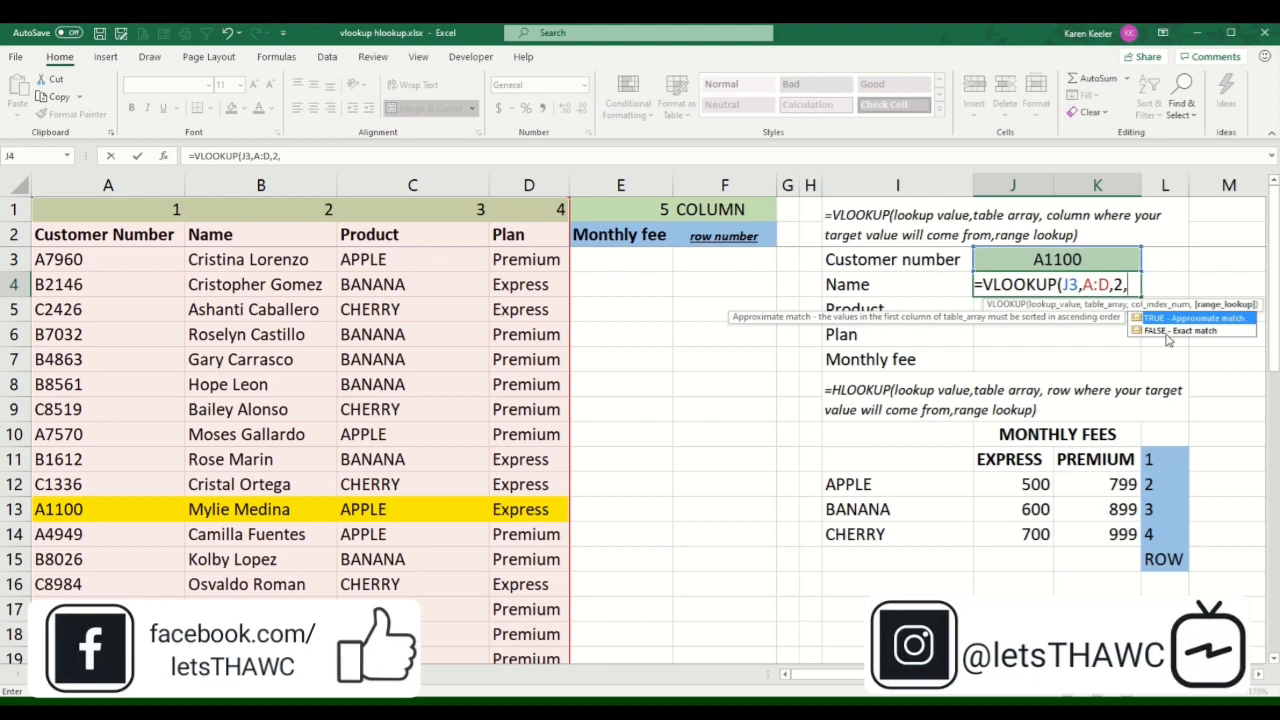
pyautogui.write('false')
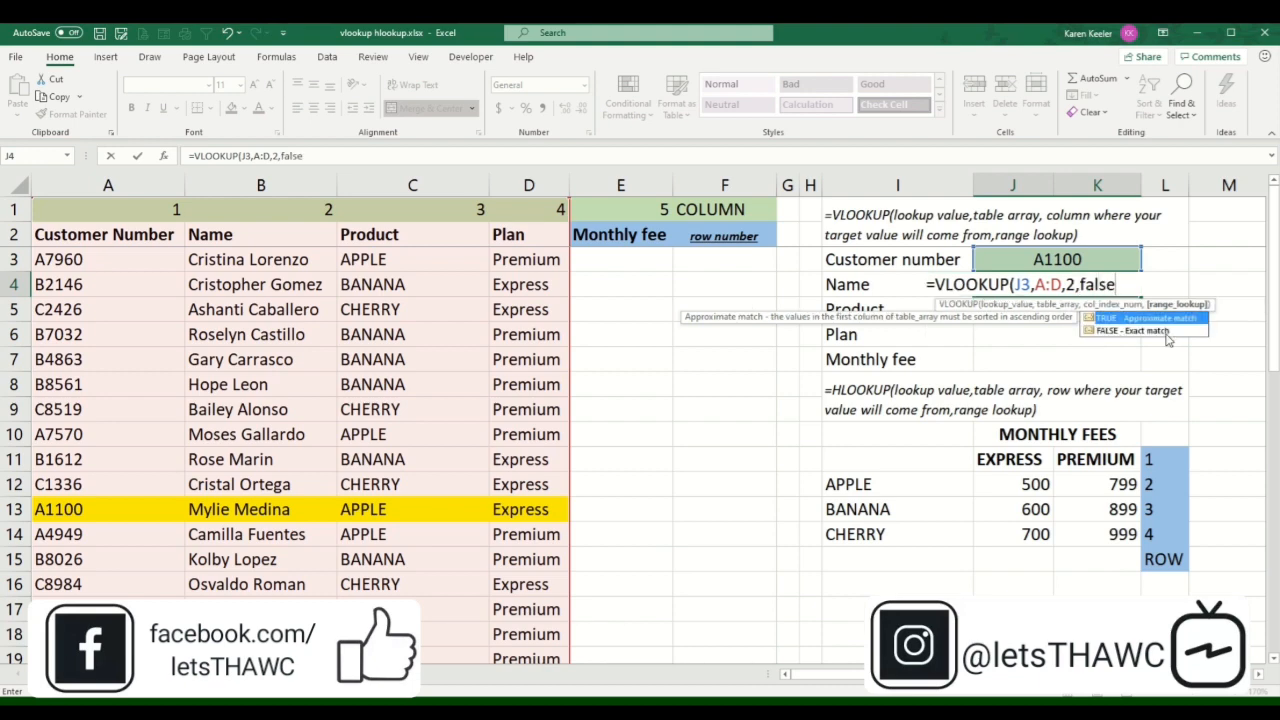
pyautogui.write(')')
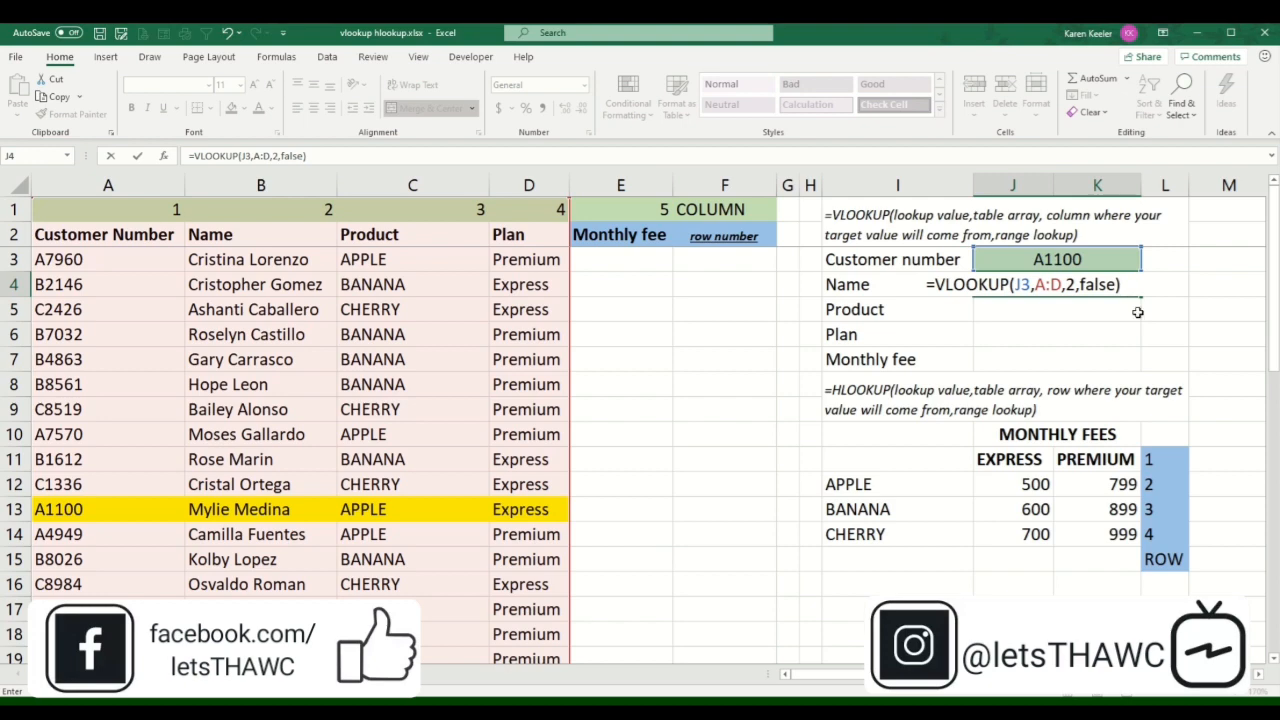
pyautogui.press('Return')
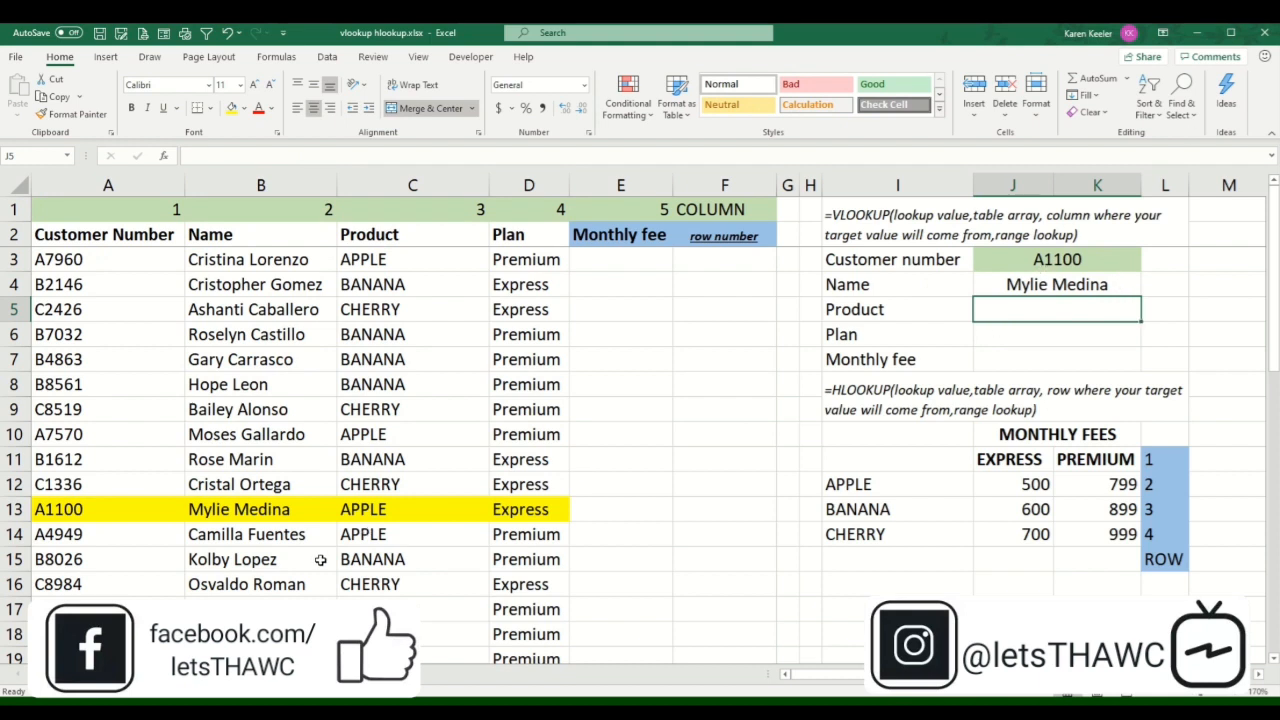
pyautogui.click(263, 513)
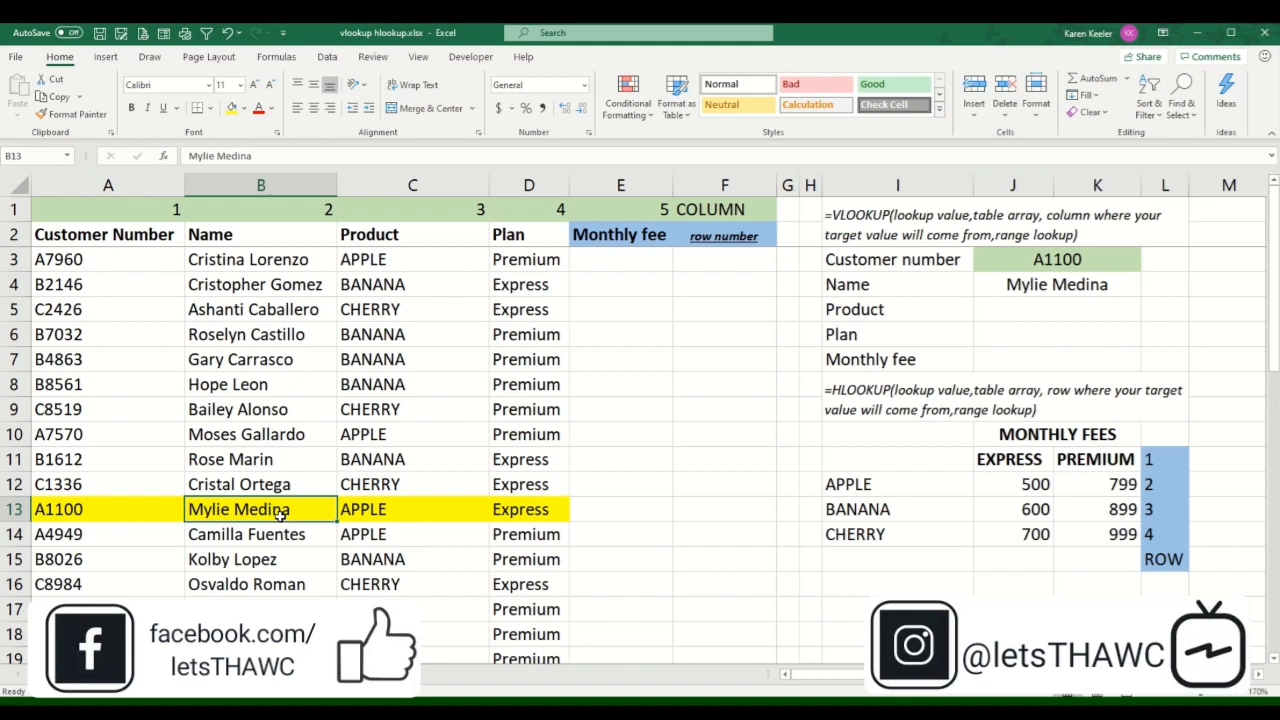
# Enter =VLOOKUP(J3,A:D,3,false) in J5 to retrieve the customer's product.
pyautogui.click(1085, 310)
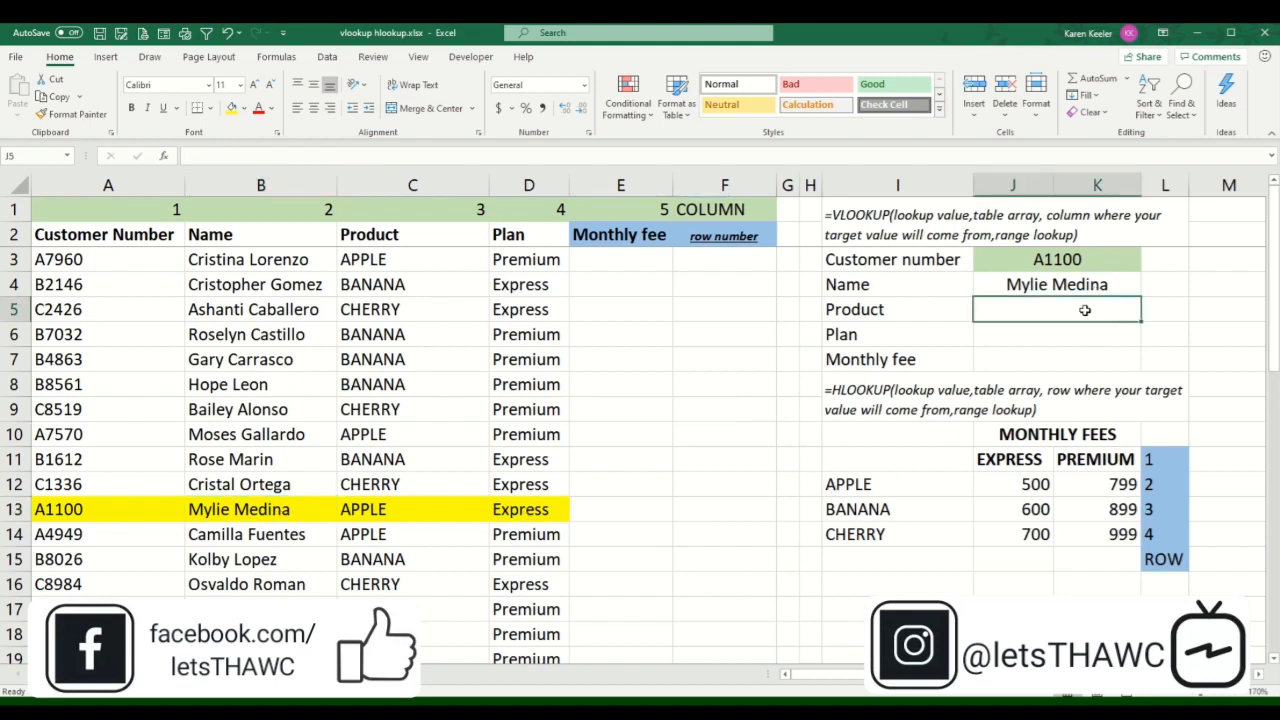
pyautogui.write('=VLOOKUP(')
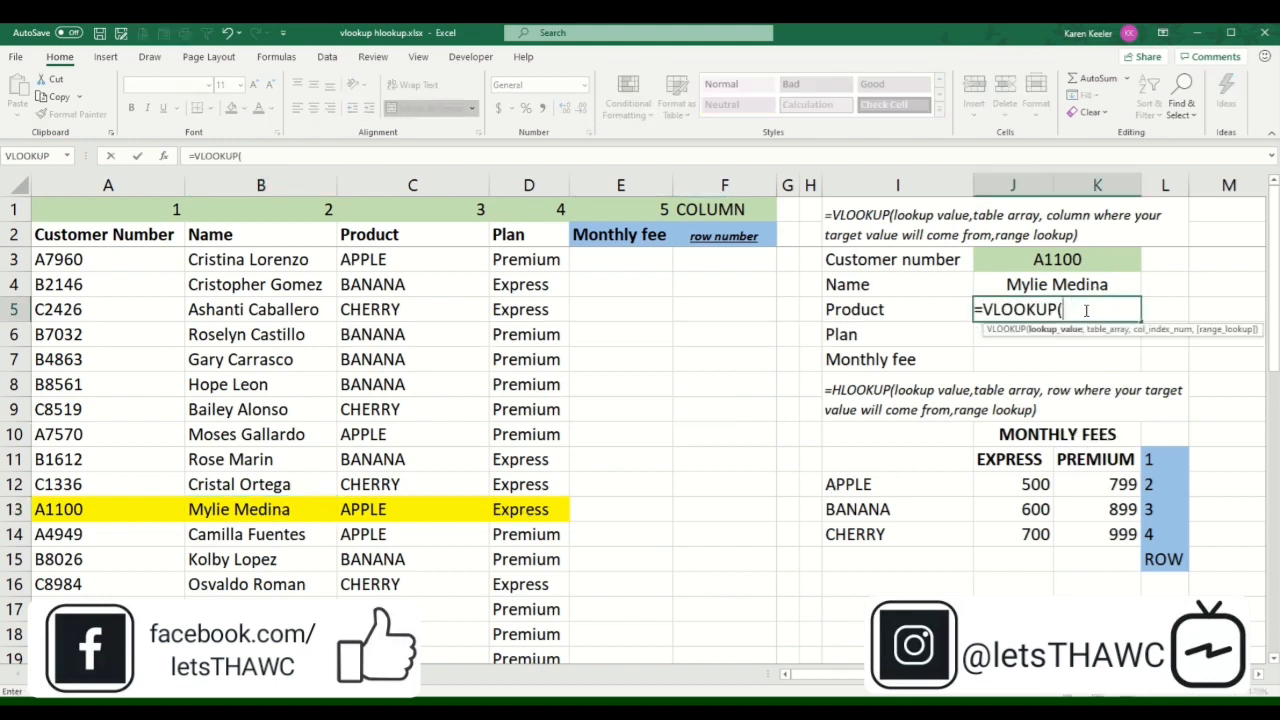
pyautogui.press('Up')
pyautogui.press('Up')
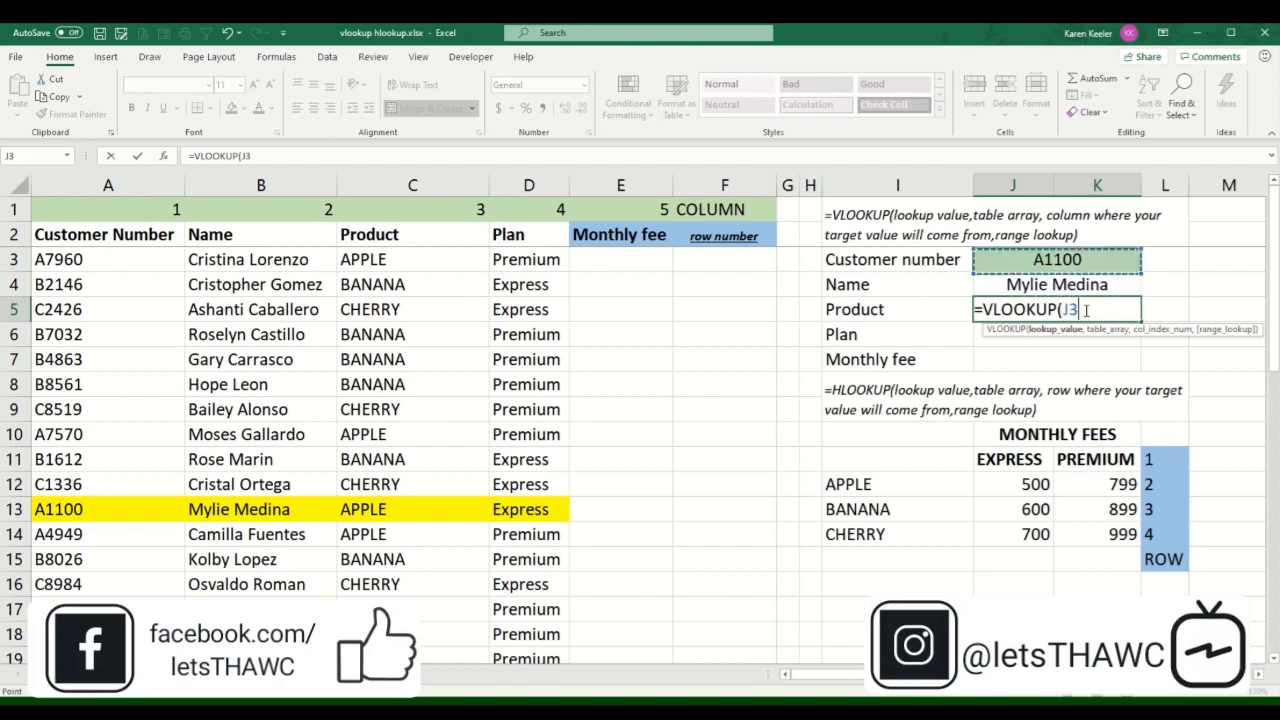
pyautogui.write(',')
pyautogui.press('Left')
pyautogui.press('Home')
pyautogui.press('Up')
pyautogui.press('Up')
pyautogui.hotkey('ctrl', 'space')
pyautogui.hotkey('shift', 'Right')
pyautogui.hotkey('shift', 'Right')
pyautogui.hotkey('shift', 'Right')
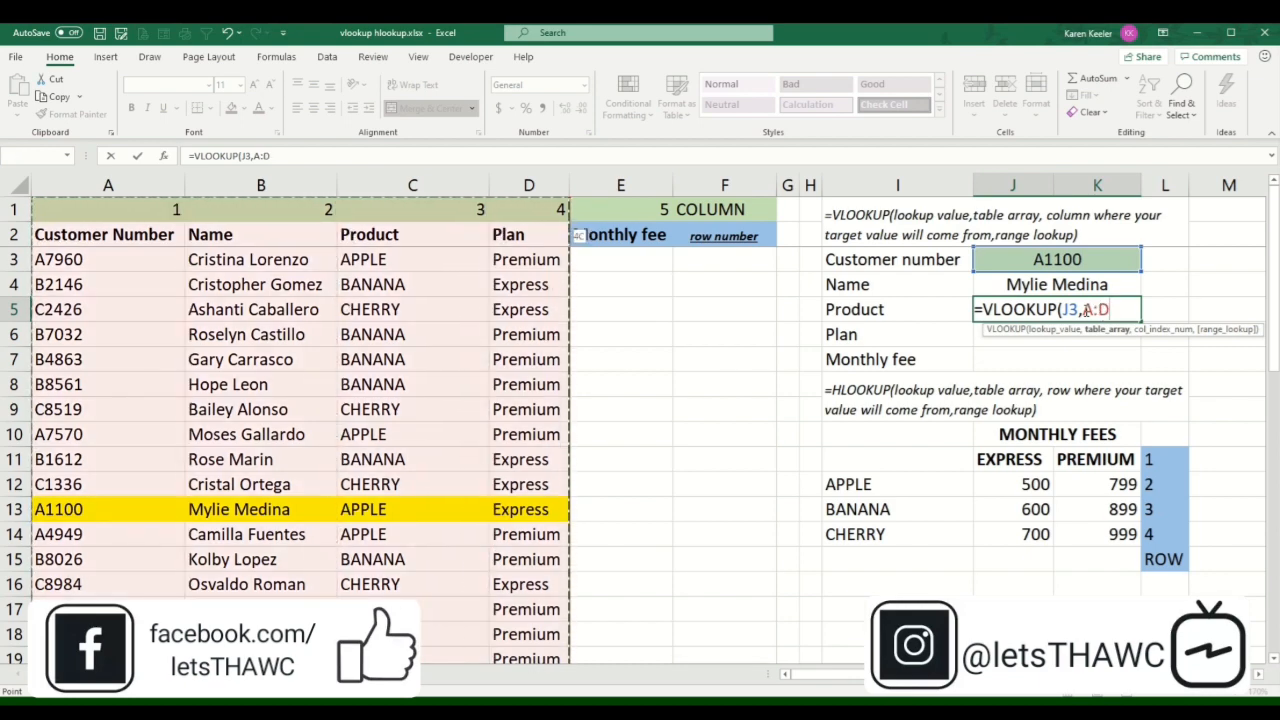
pyautogui.write(',')
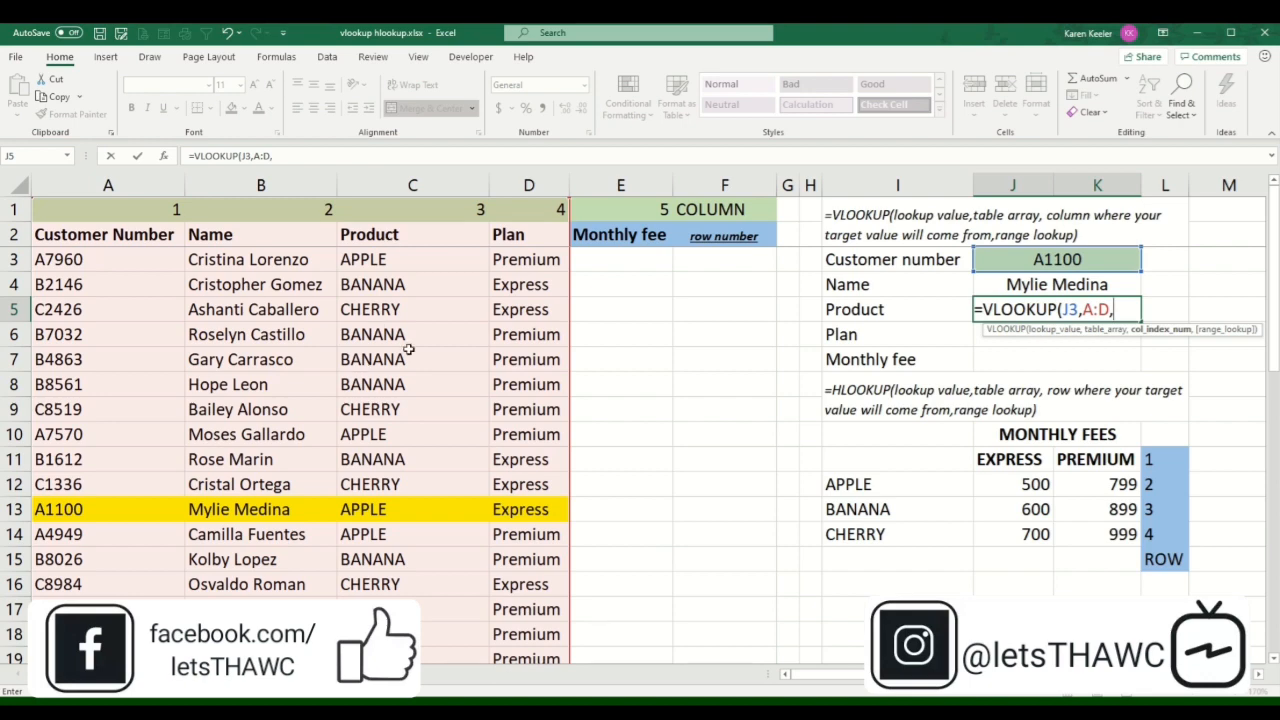
pyautogui.write('3,')
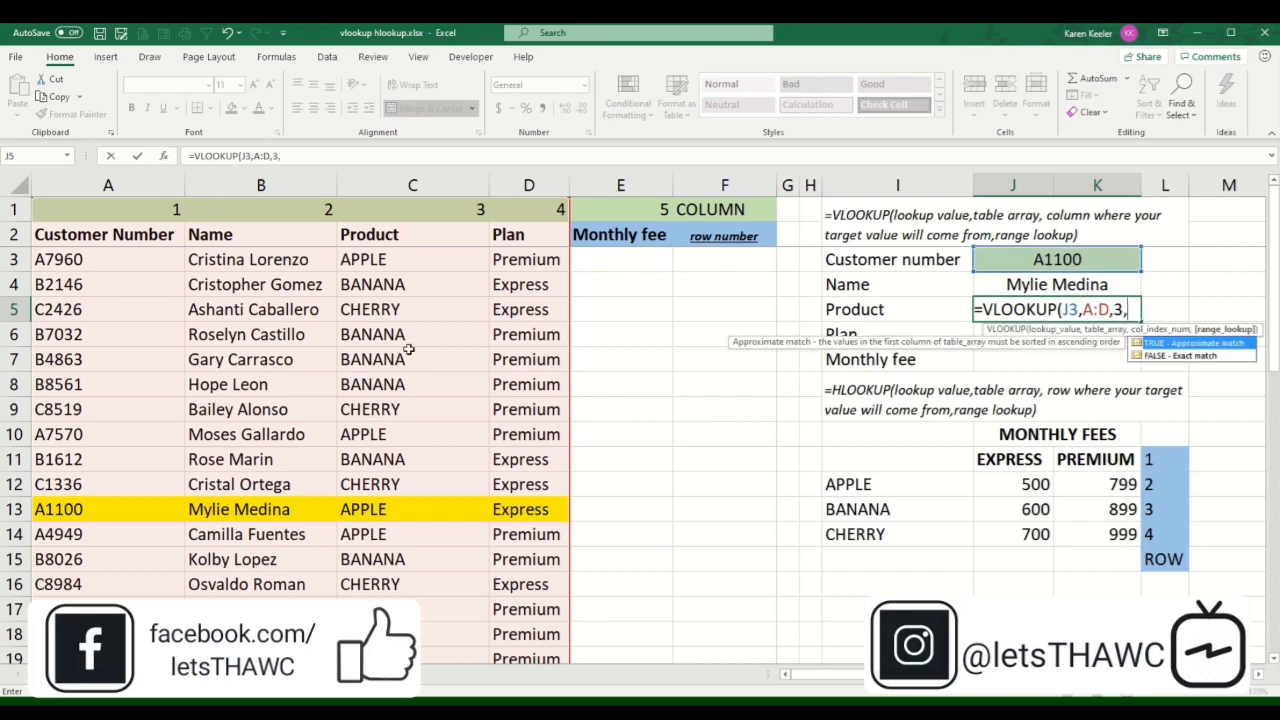
pyautogui.write('false)')
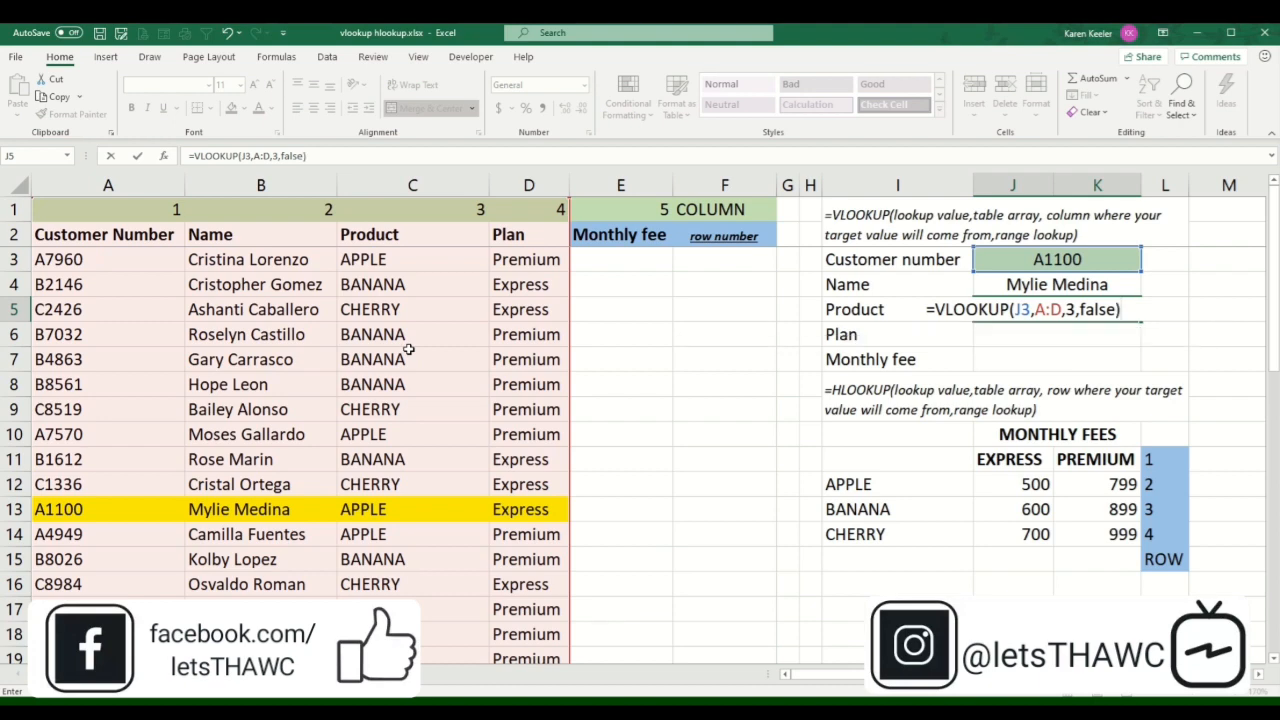
pyautogui.press('Return')
pyautogui.press('Up')
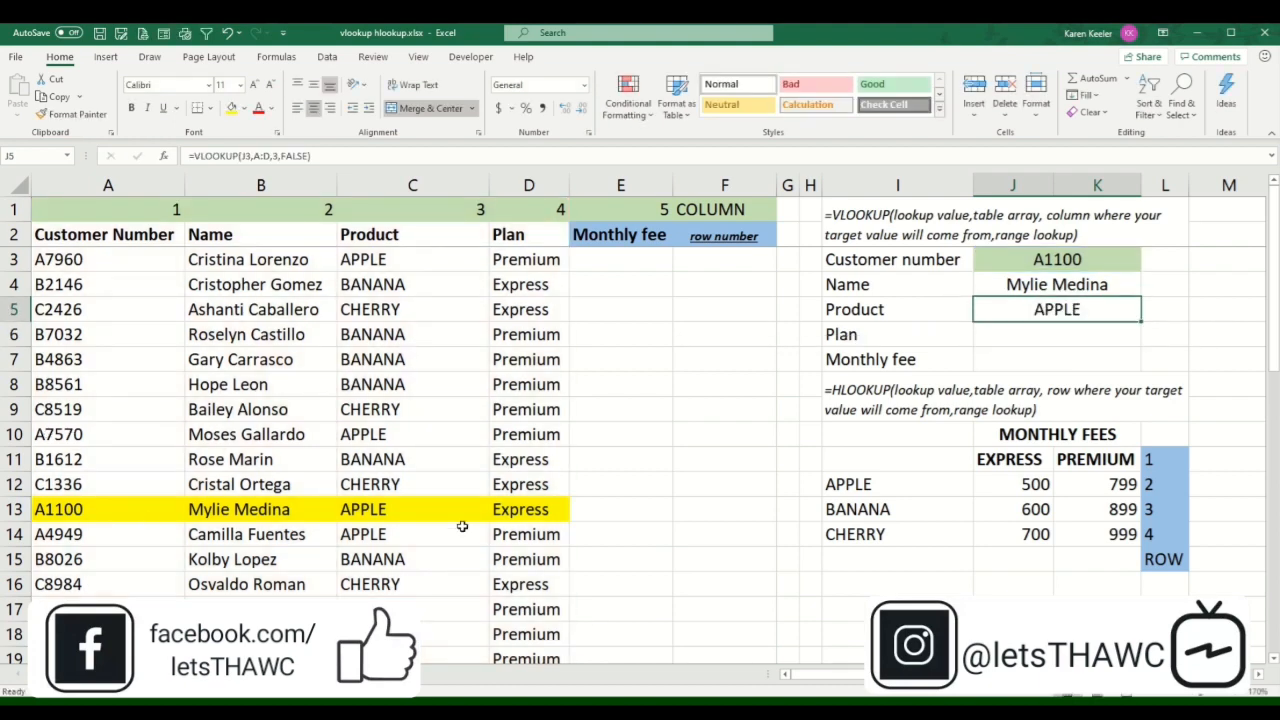
# Enter =VLOOKUP(J3,A:D,4,false) in J6 to retrieve the customer's plan.
pyautogui.click(1060, 331)
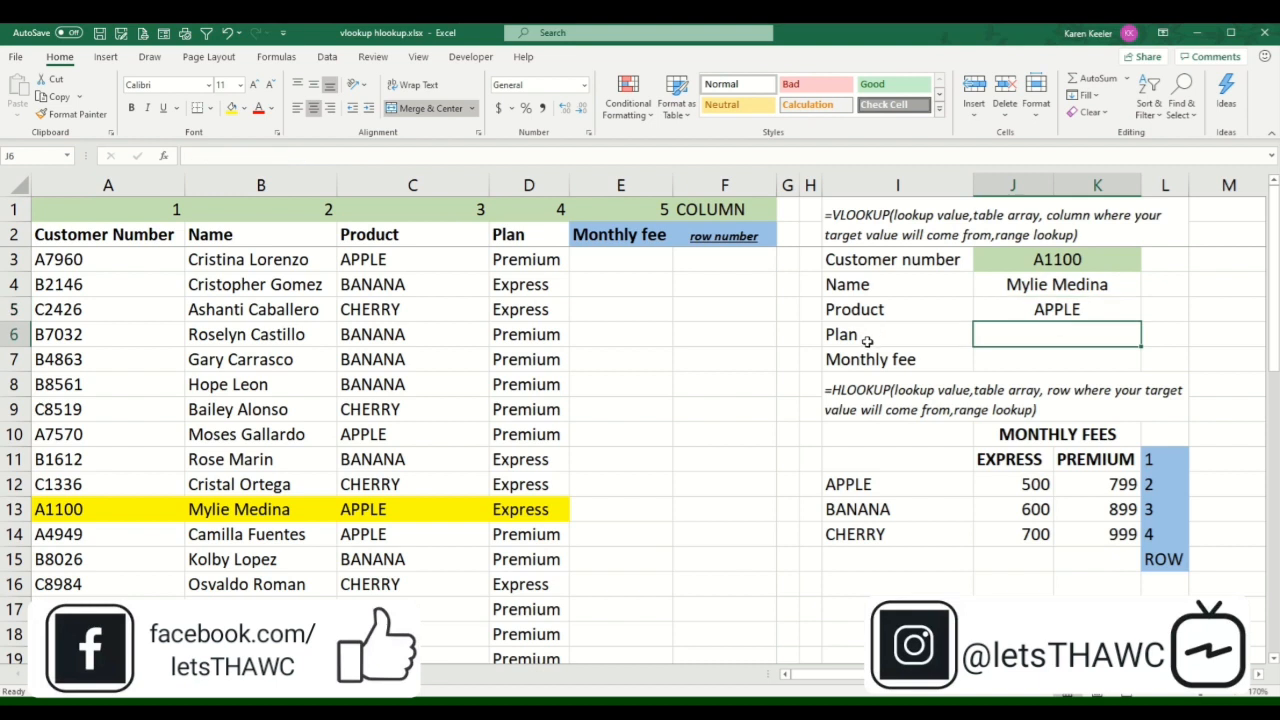
pyautogui.write('=vlo')
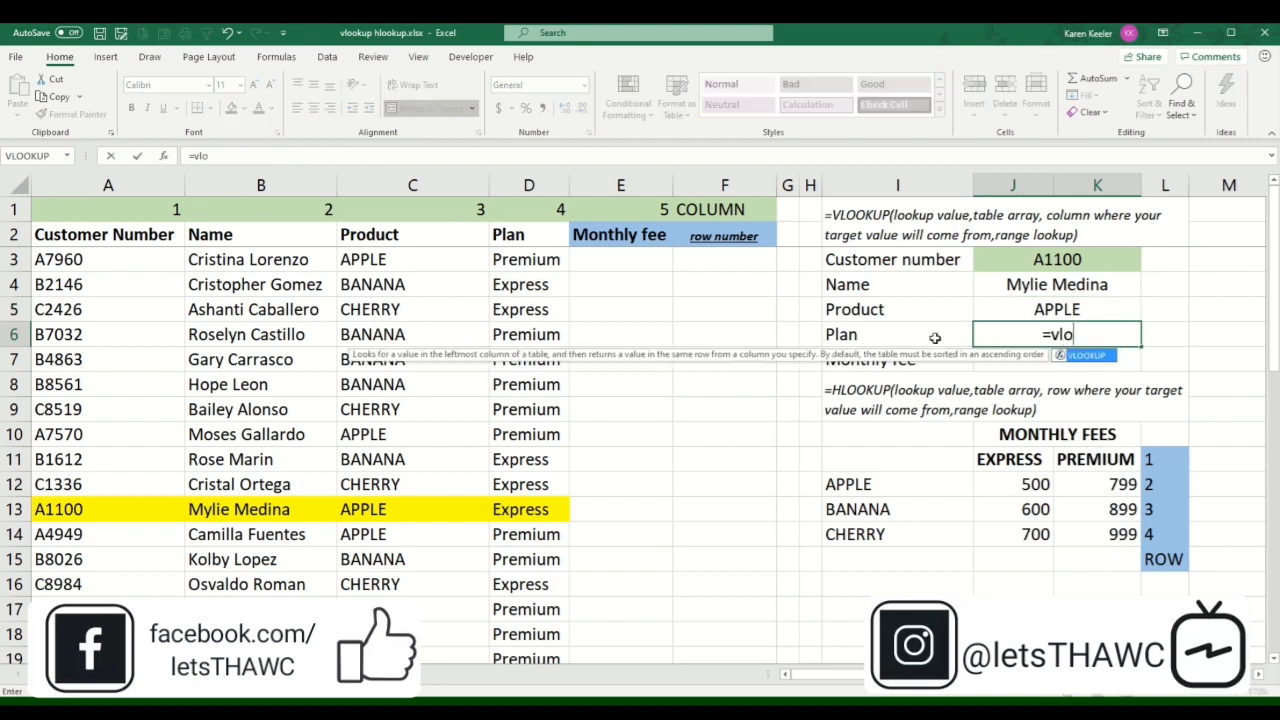
pyautogui.press('Tab')
pyautogui.press('Up')
pyautogui.press('Up')
pyautogui.press('Up')
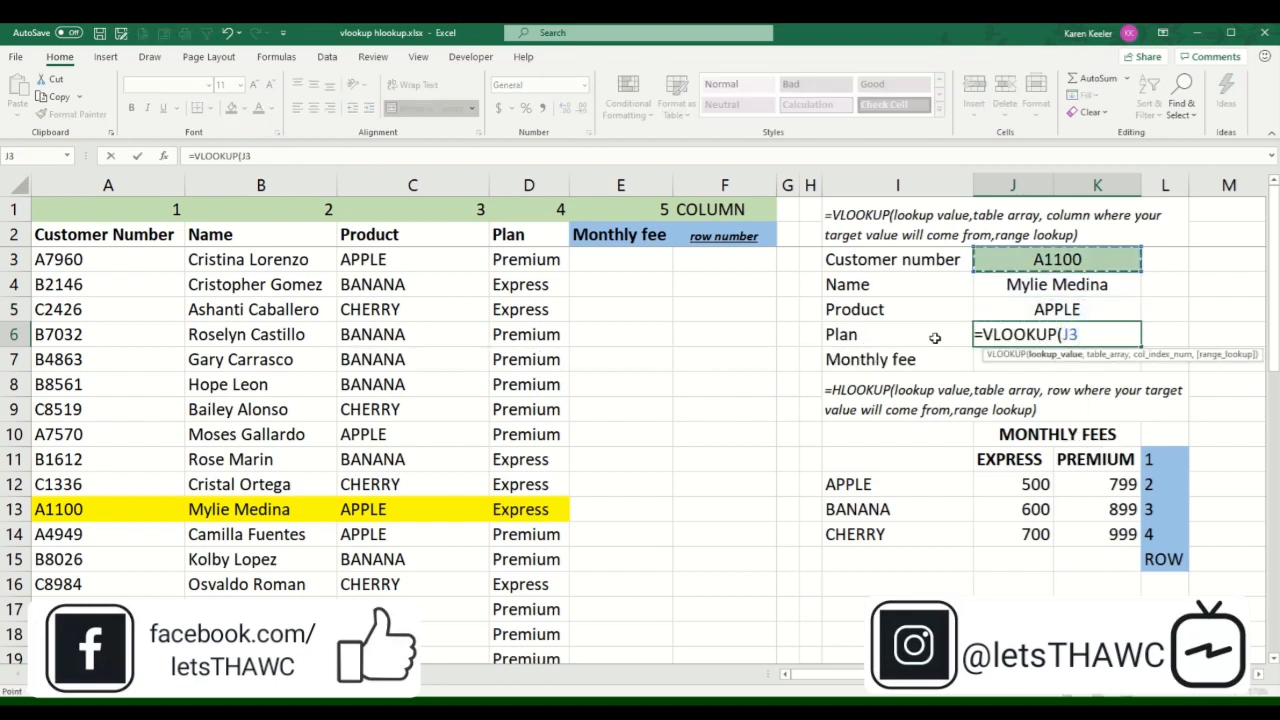
pyautogui.write(',')
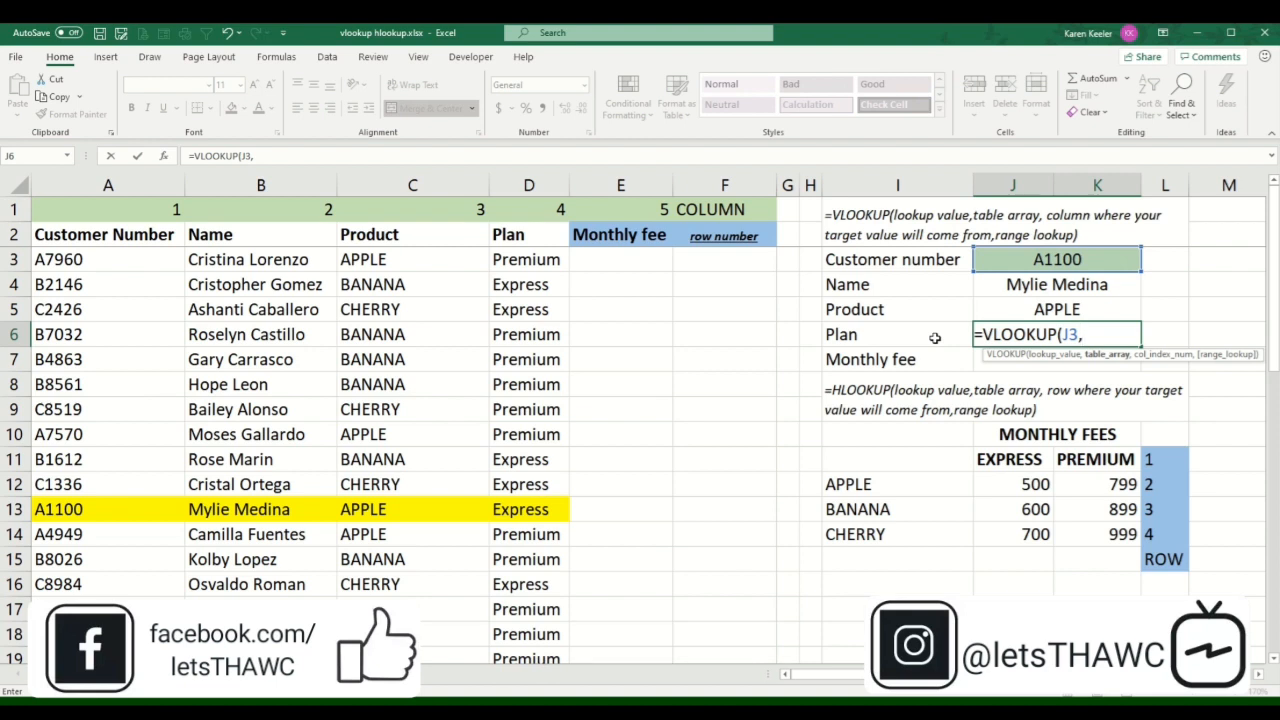
pyautogui.moveTo(90, 185); pyautogui.dragTo(566, 207)
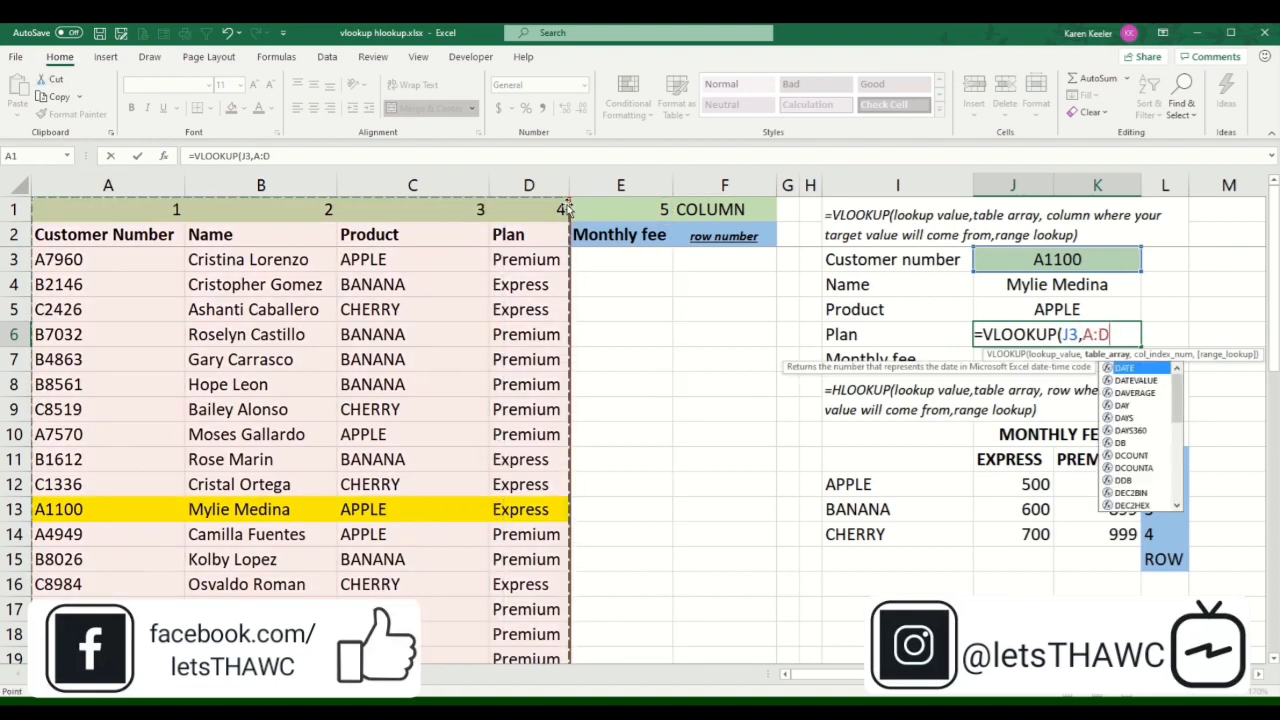
pyautogui.write(',')
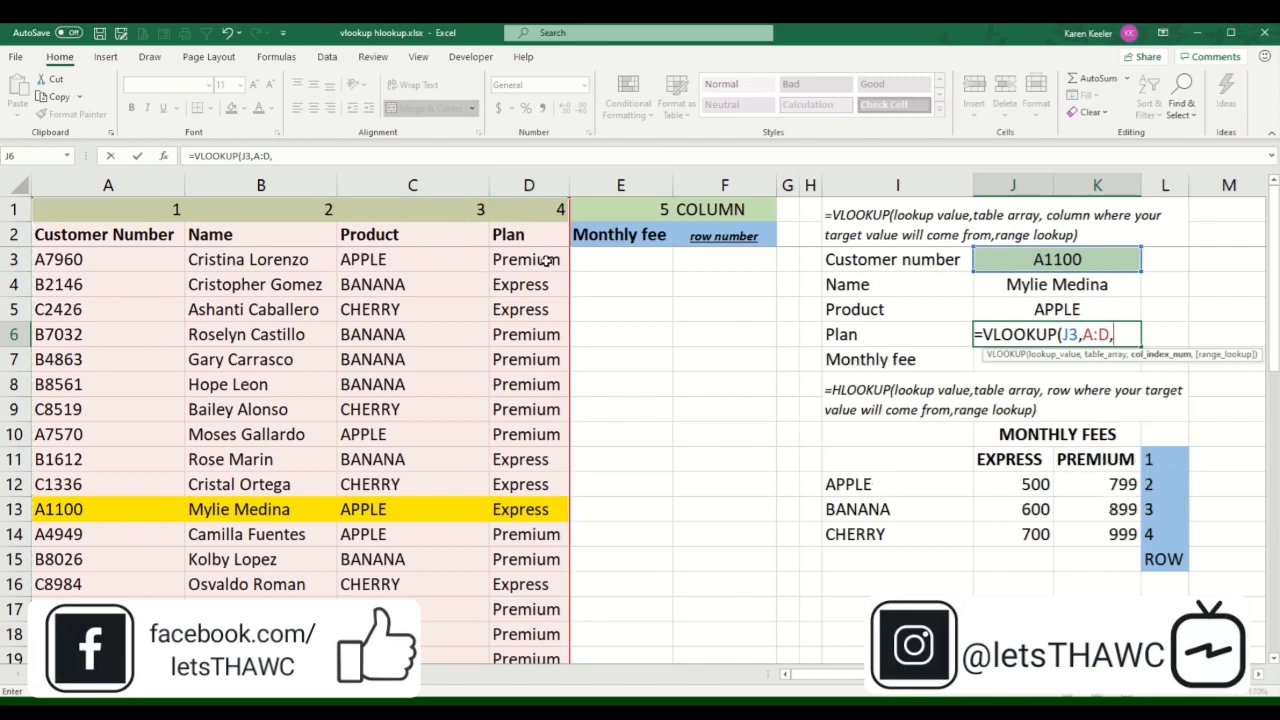
pyautogui.write('4,false)')
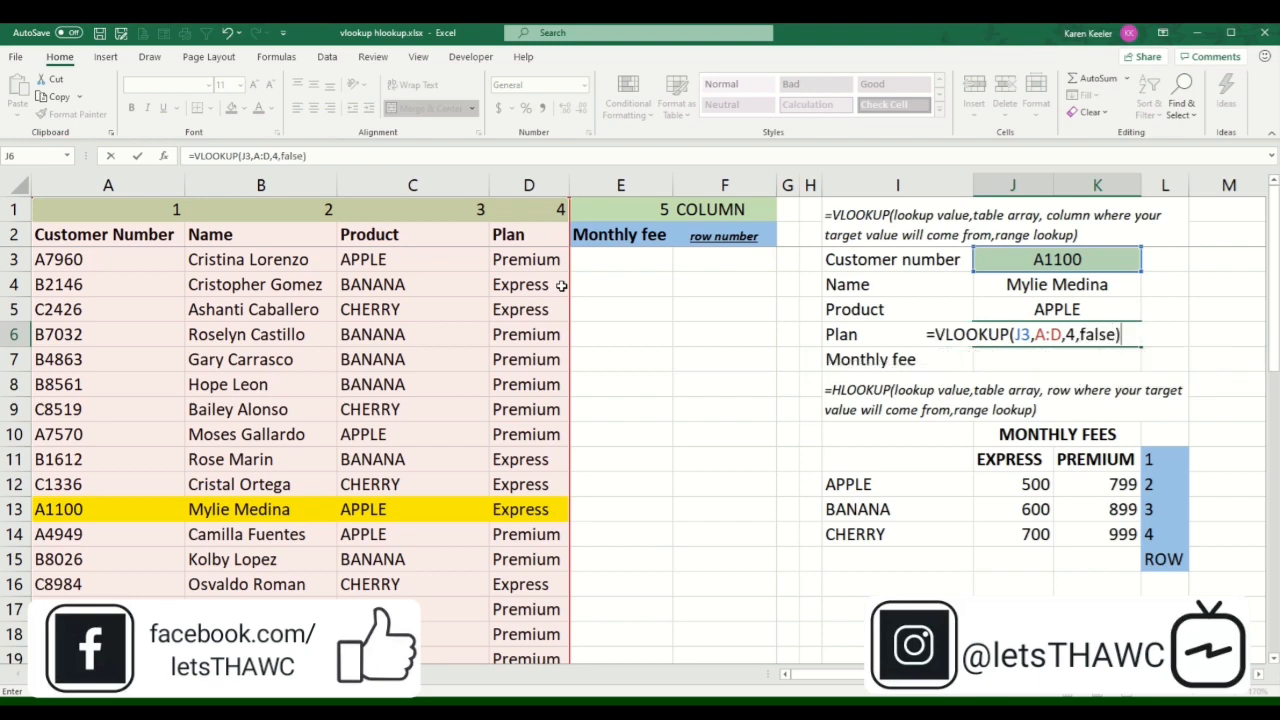
pyautogui.press('Return')
pyautogui.press('Up')
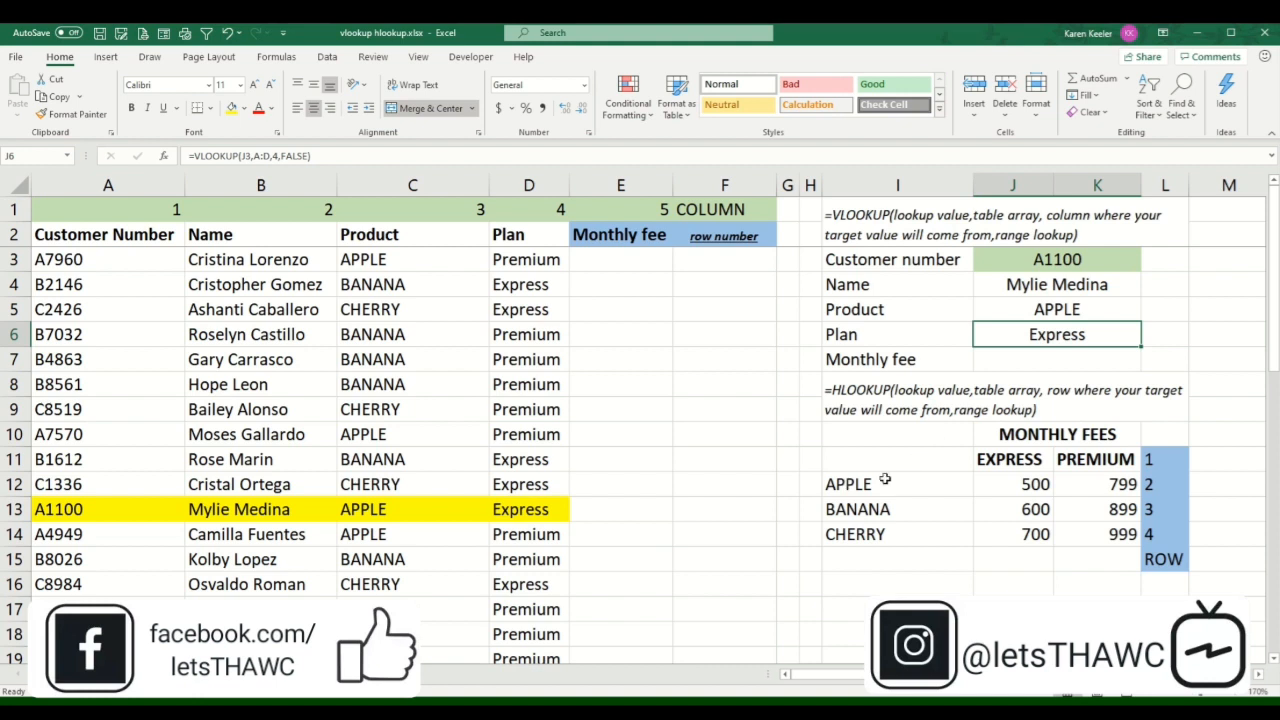
# Examine the Monthly Fees table in I10:K14, its plan headers and the row numbers beside it, along with the empty Monthly fee column E.
pyautogui.moveTo(887, 433); pyautogui.dragTo(1040, 532)
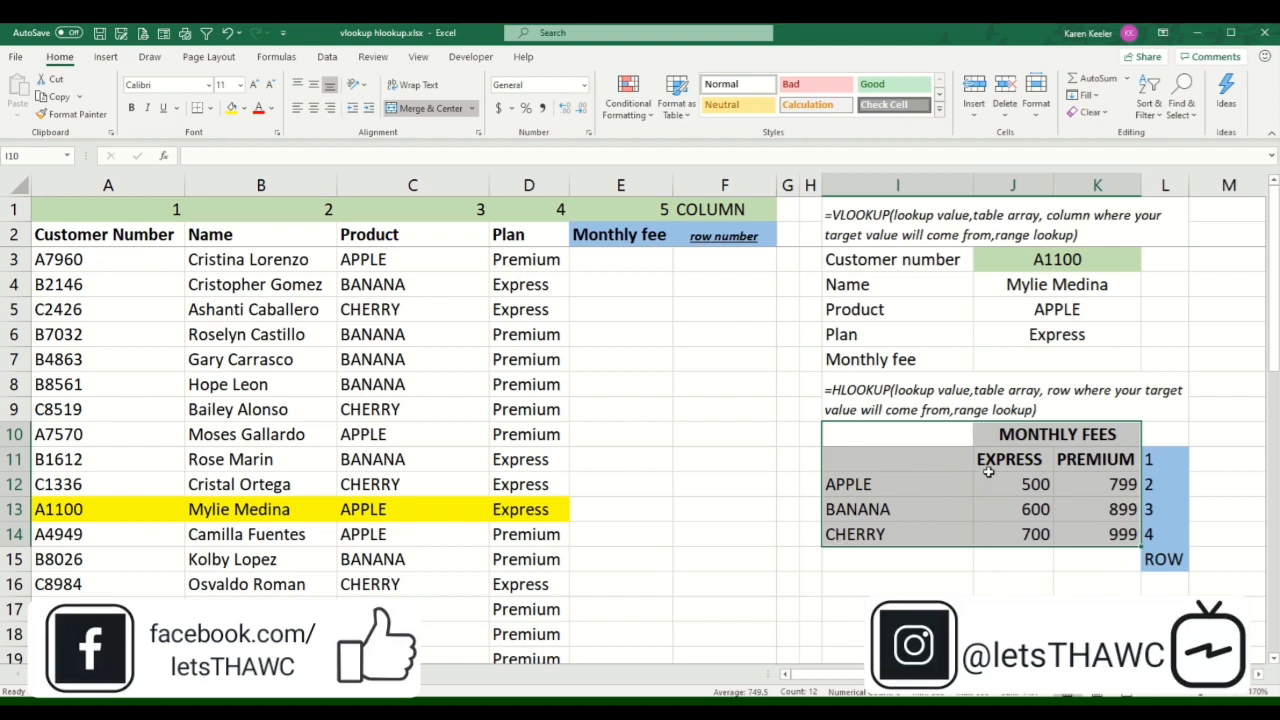
pyautogui.moveTo(655, 271); pyautogui.dragTo(631, 637)
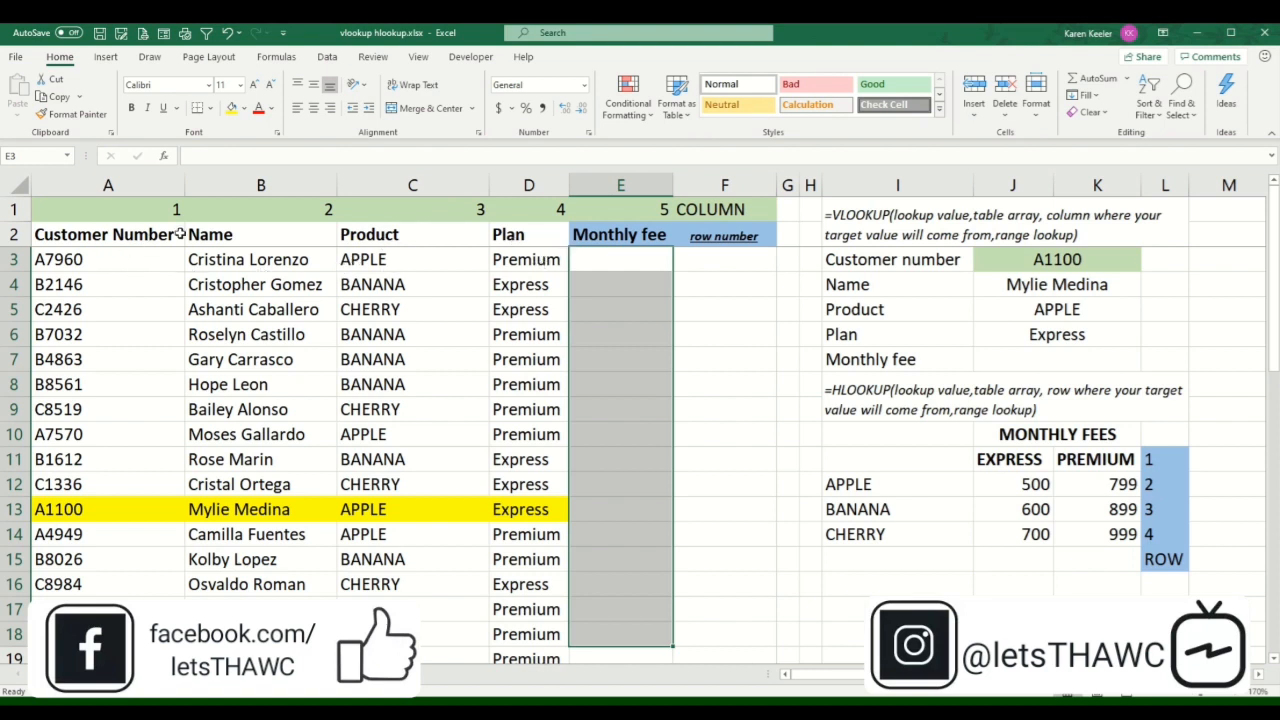
pyautogui.click(1034, 492)
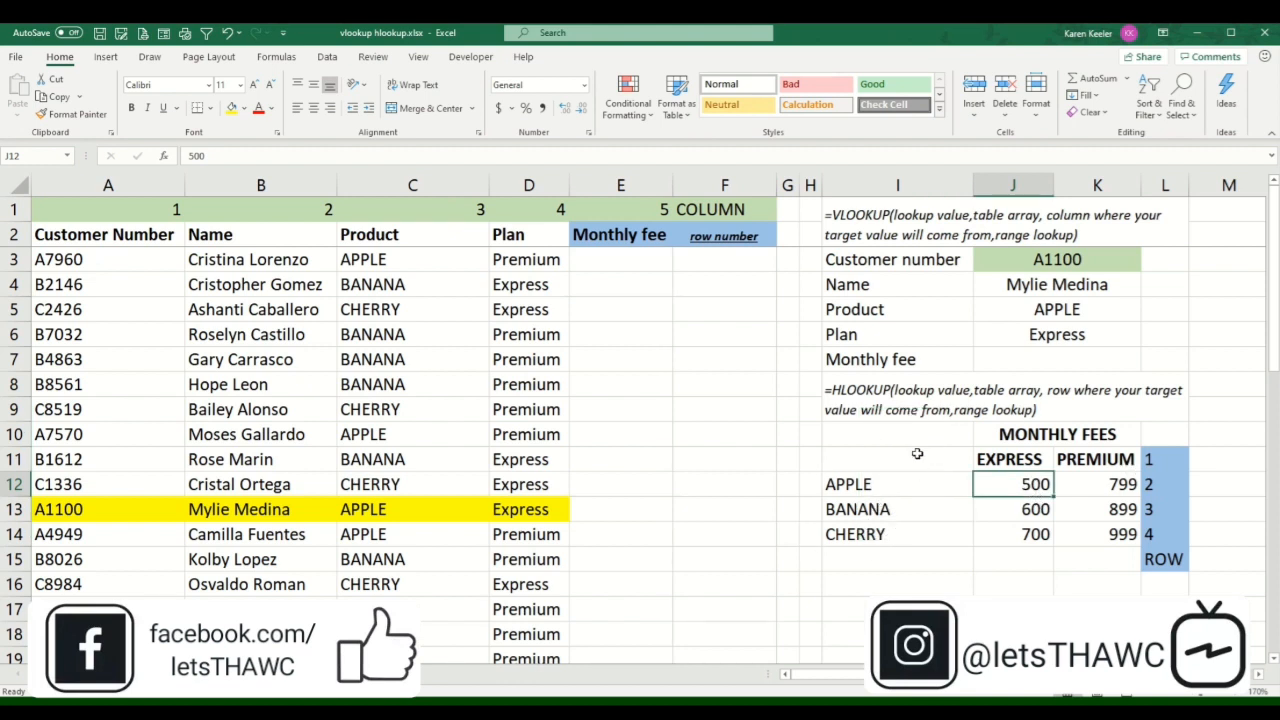
pyautogui.moveTo(891, 424); pyautogui.dragTo(940, 548)
pyautogui.click(1000, 462)
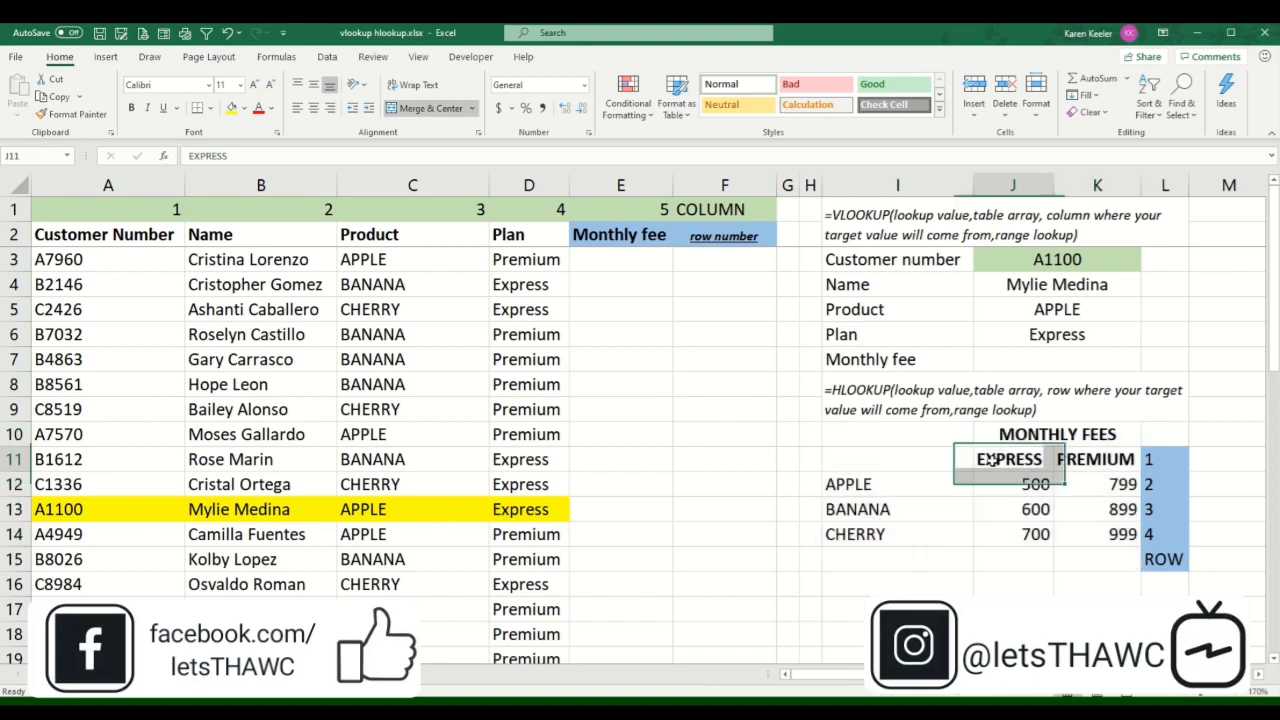
pyautogui.click(1090, 457)
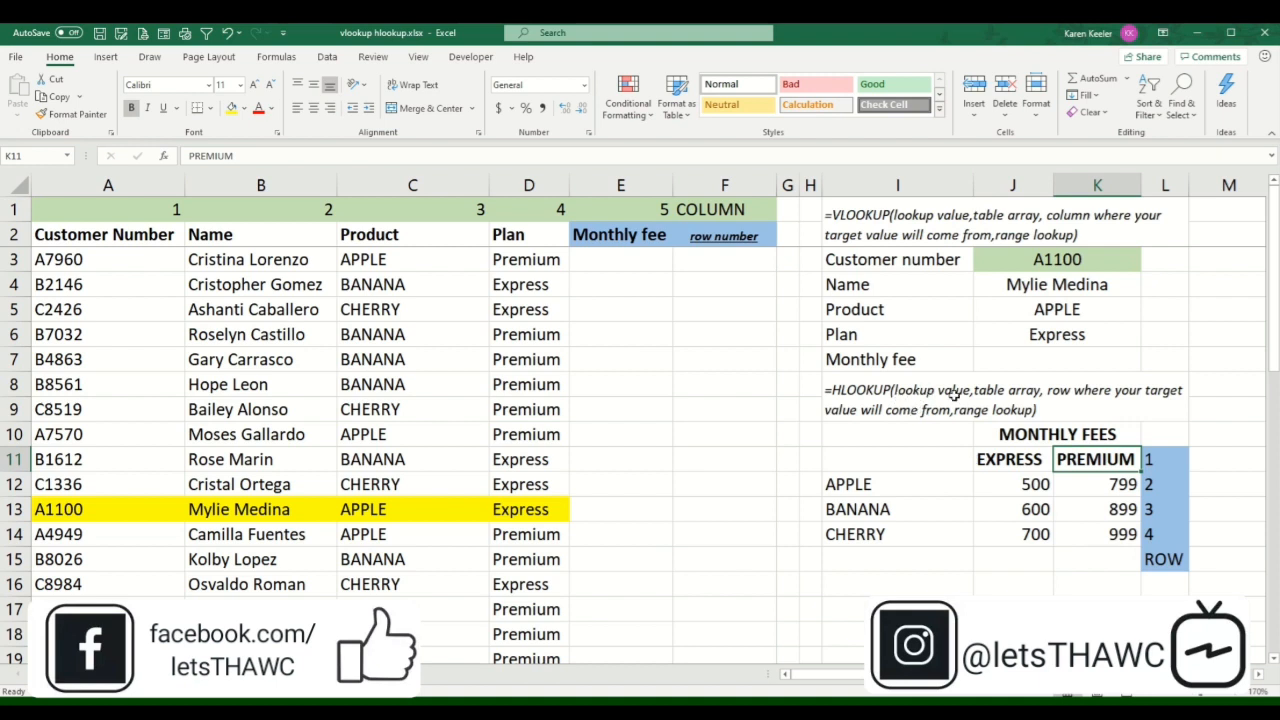
pyautogui.click(1150, 457)
pyautogui.moveTo(1000, 457); pyautogui.dragTo(1097, 457)
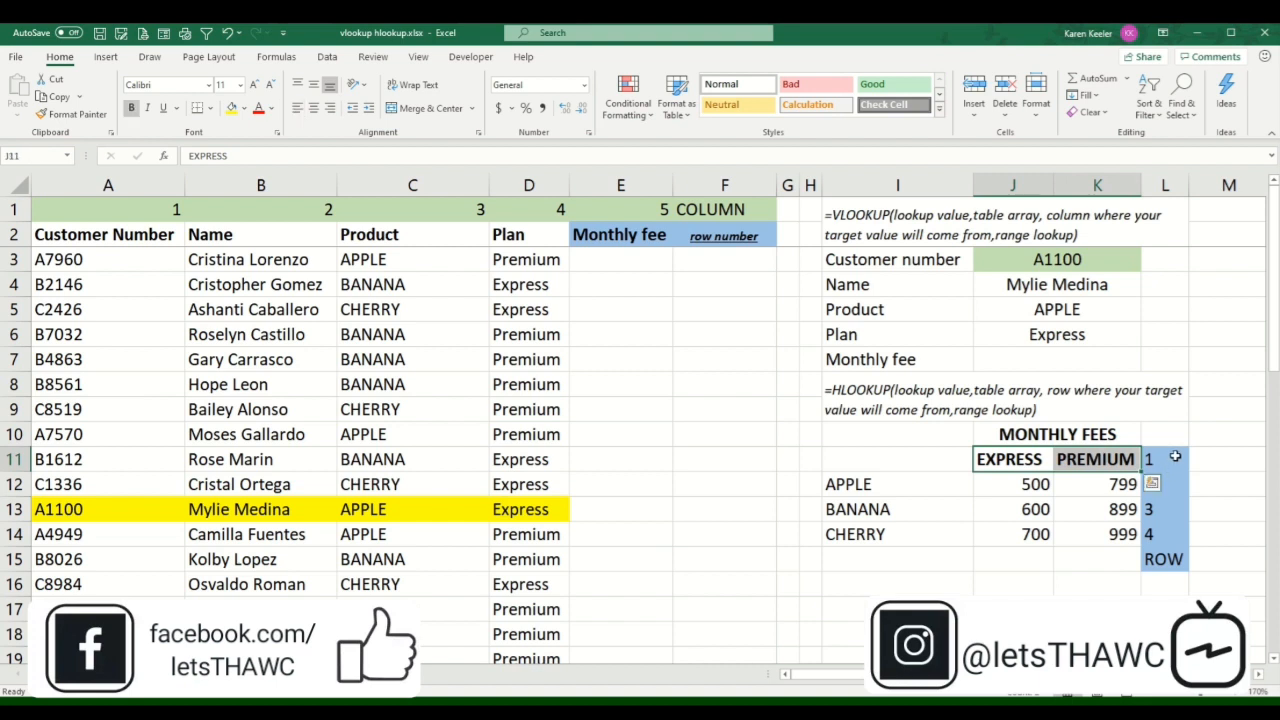
pyautogui.click(1172, 459)
pyautogui.click(1166, 483)
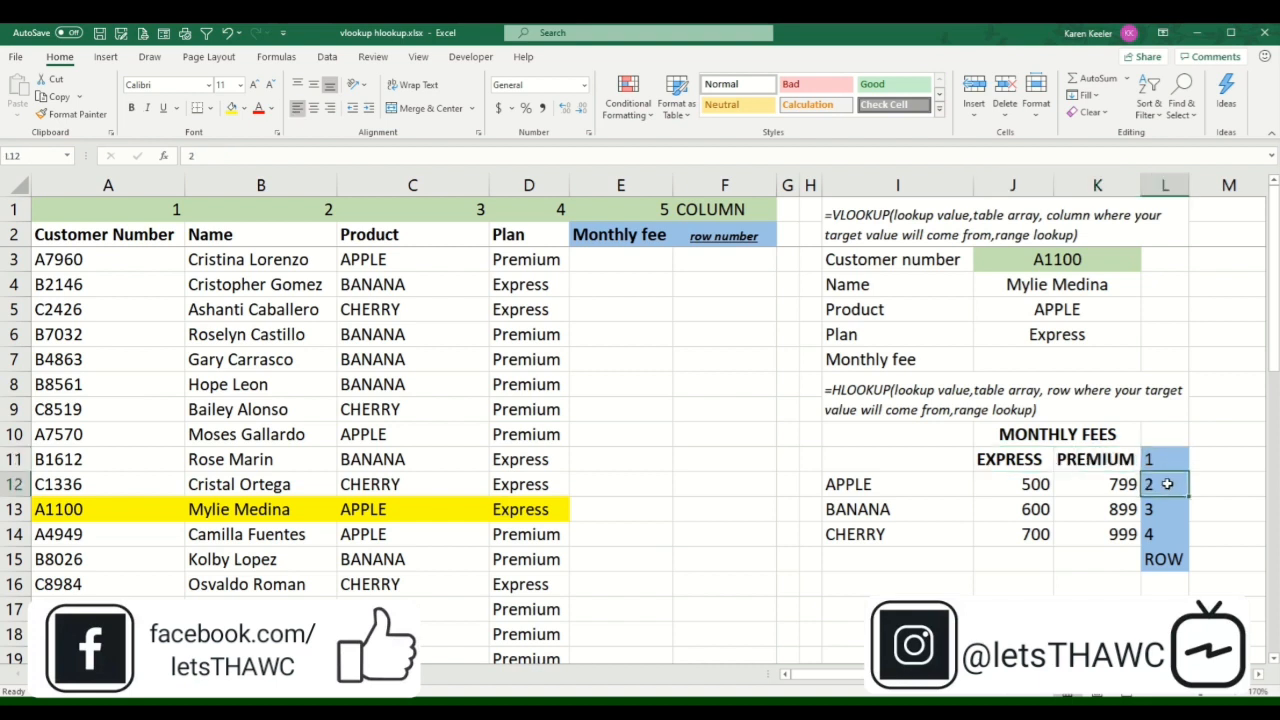
pyautogui.click(1158, 512)
pyautogui.click(1151, 534)
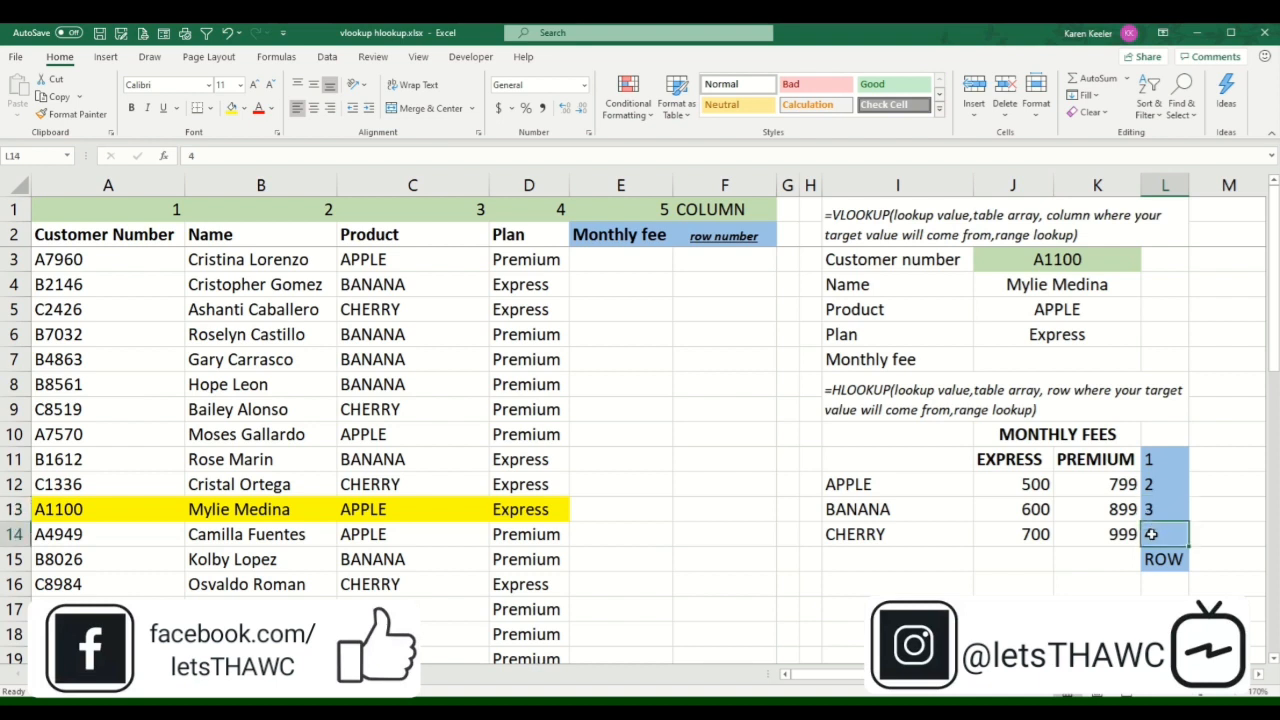
pyautogui.moveTo(1166, 455); pyautogui.dragTo(1157, 562)
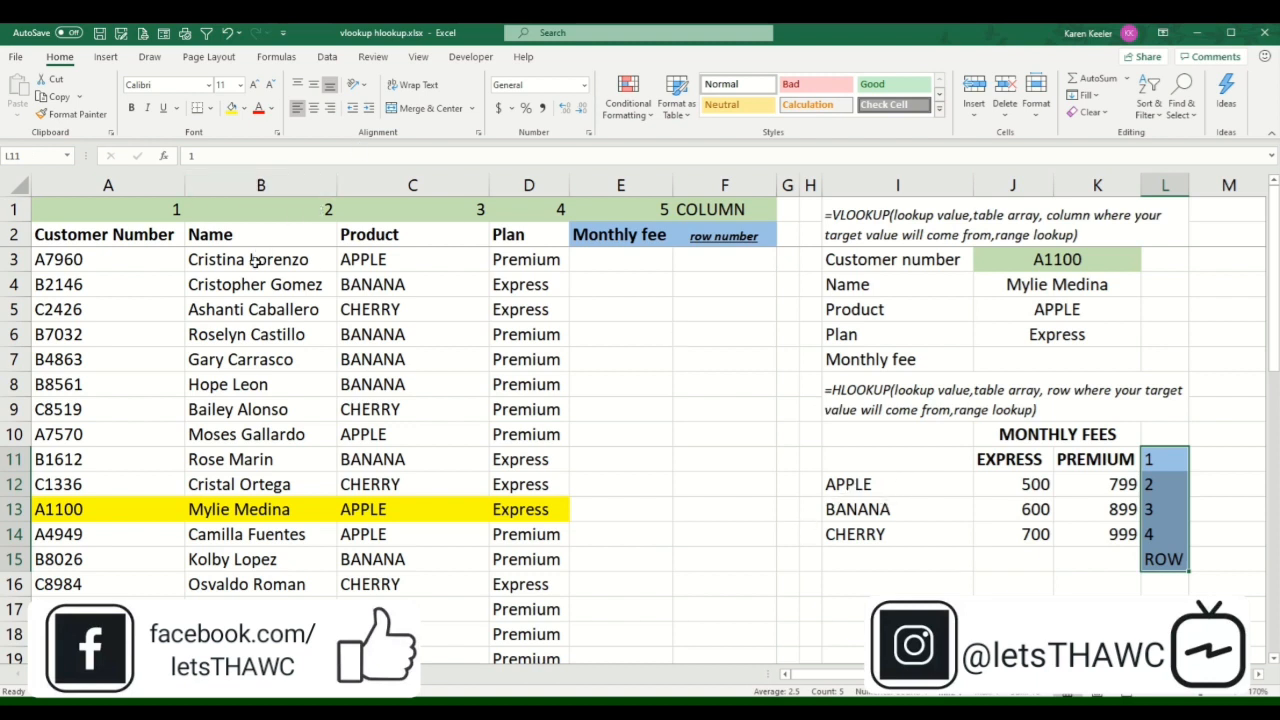
# Find the fee for the first customer's APPLE Premium plan in the Monthly Fees table and enter 799 in E3.
pyautogui.click(410, 259)
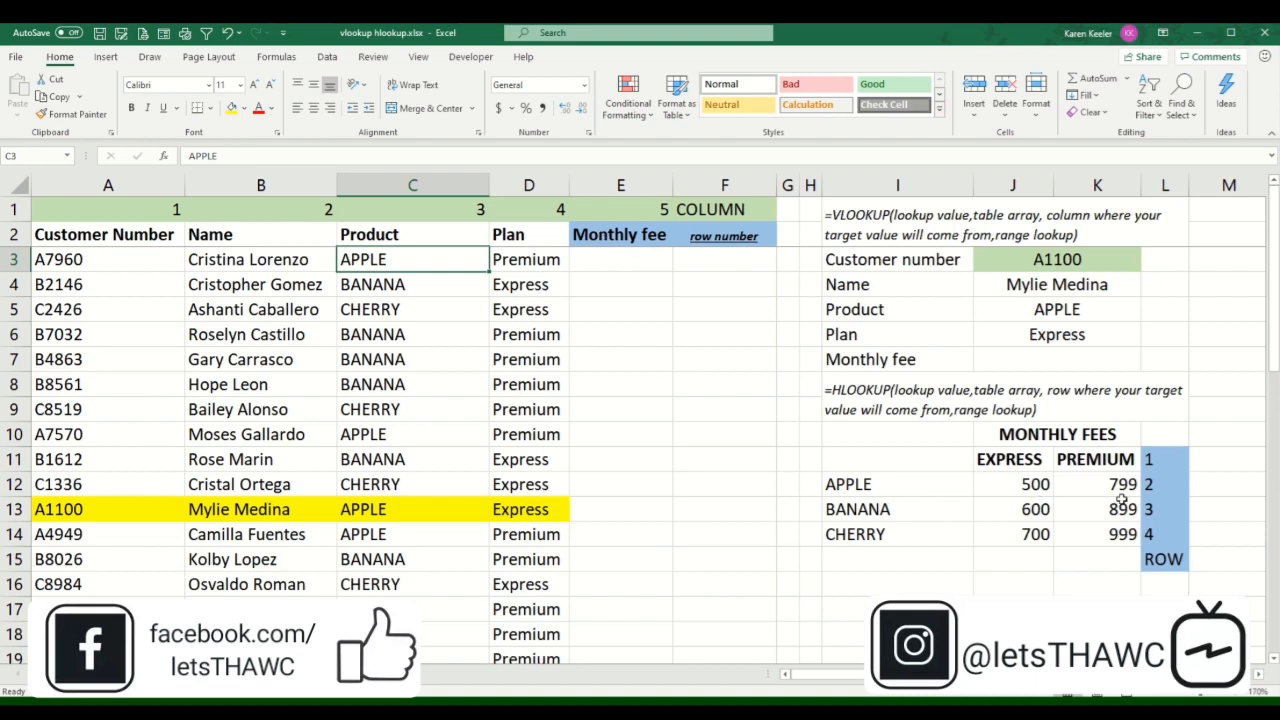
pyautogui.click(885, 491)
pyautogui.click(1094, 488)
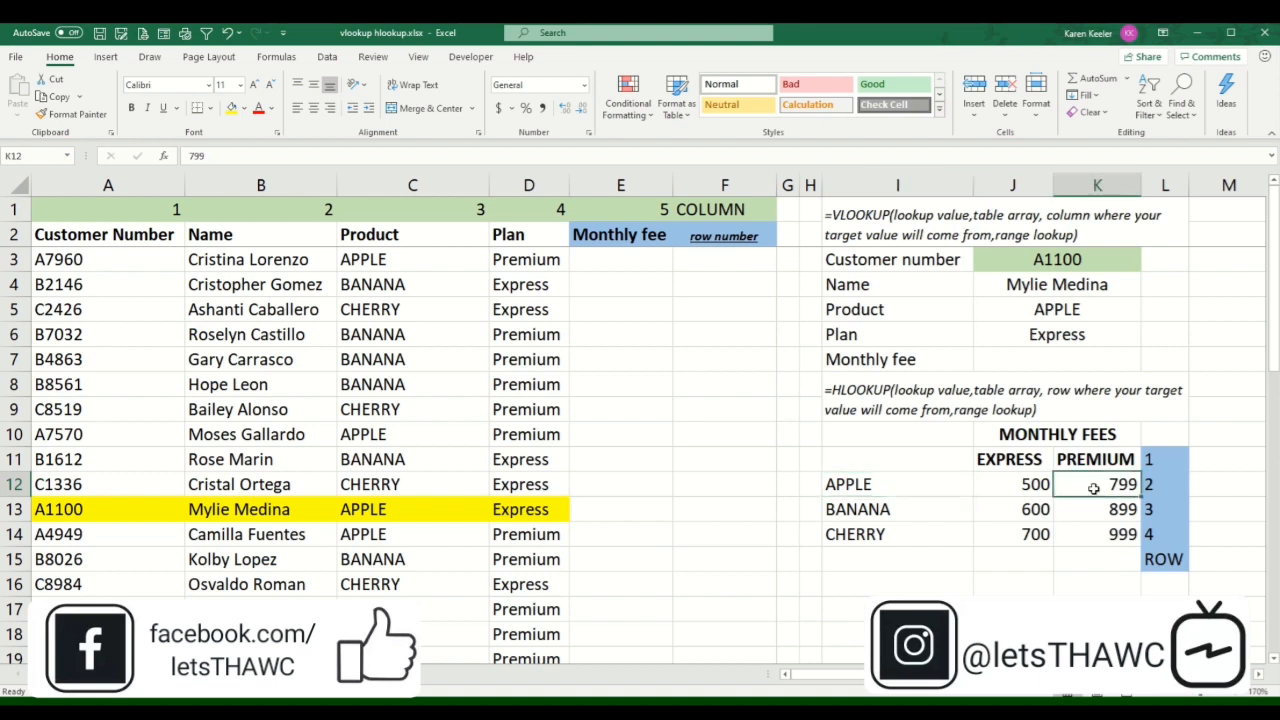
pyautogui.click(622, 277)
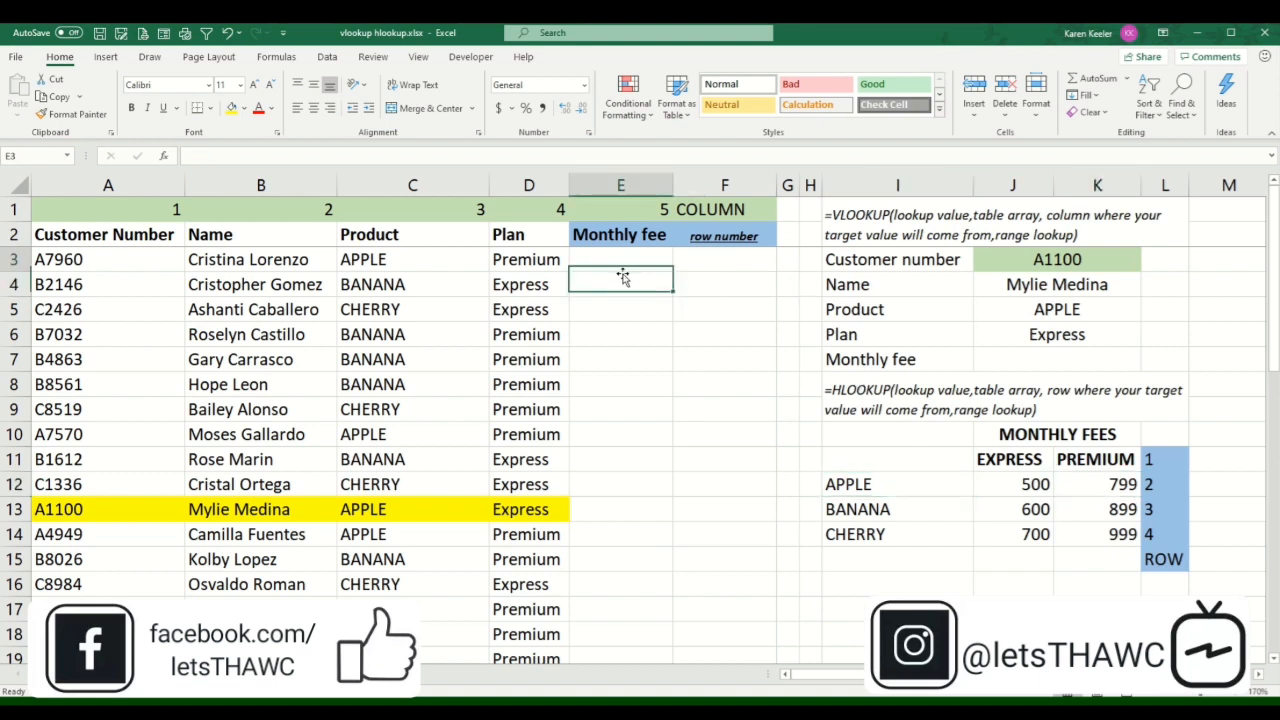
pyautogui.write('799')
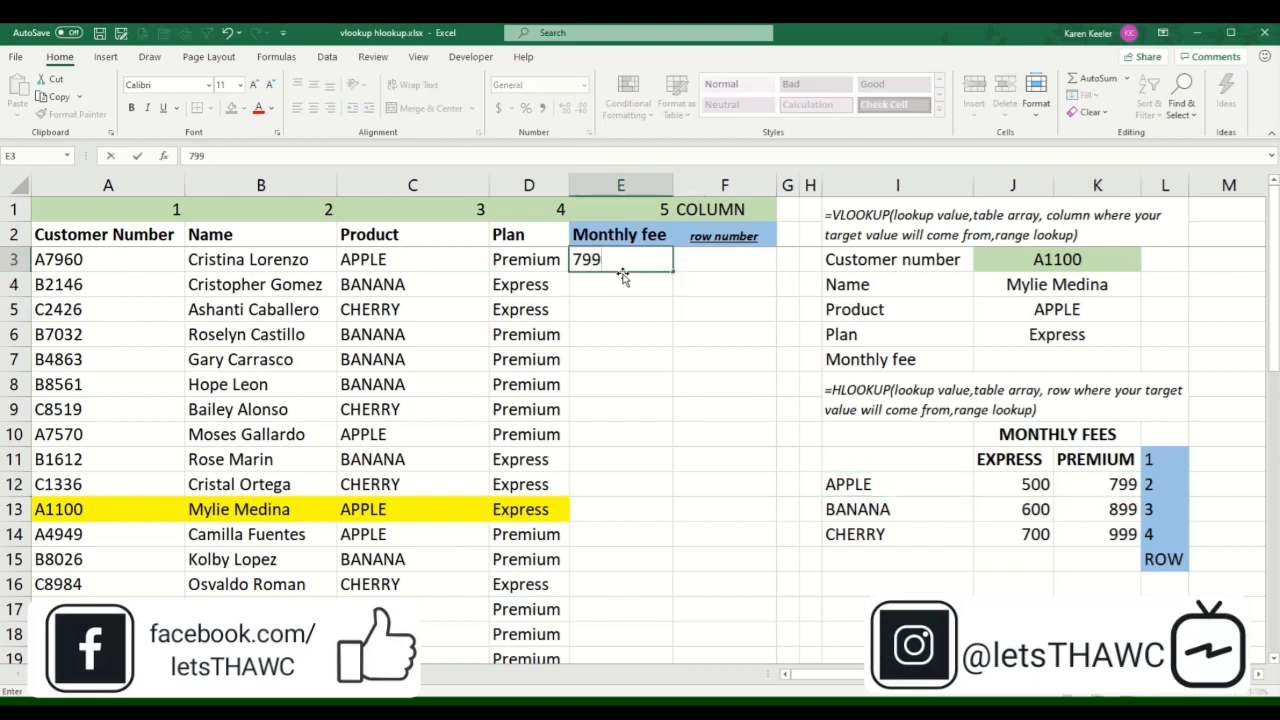
pyautogui.press('Return')
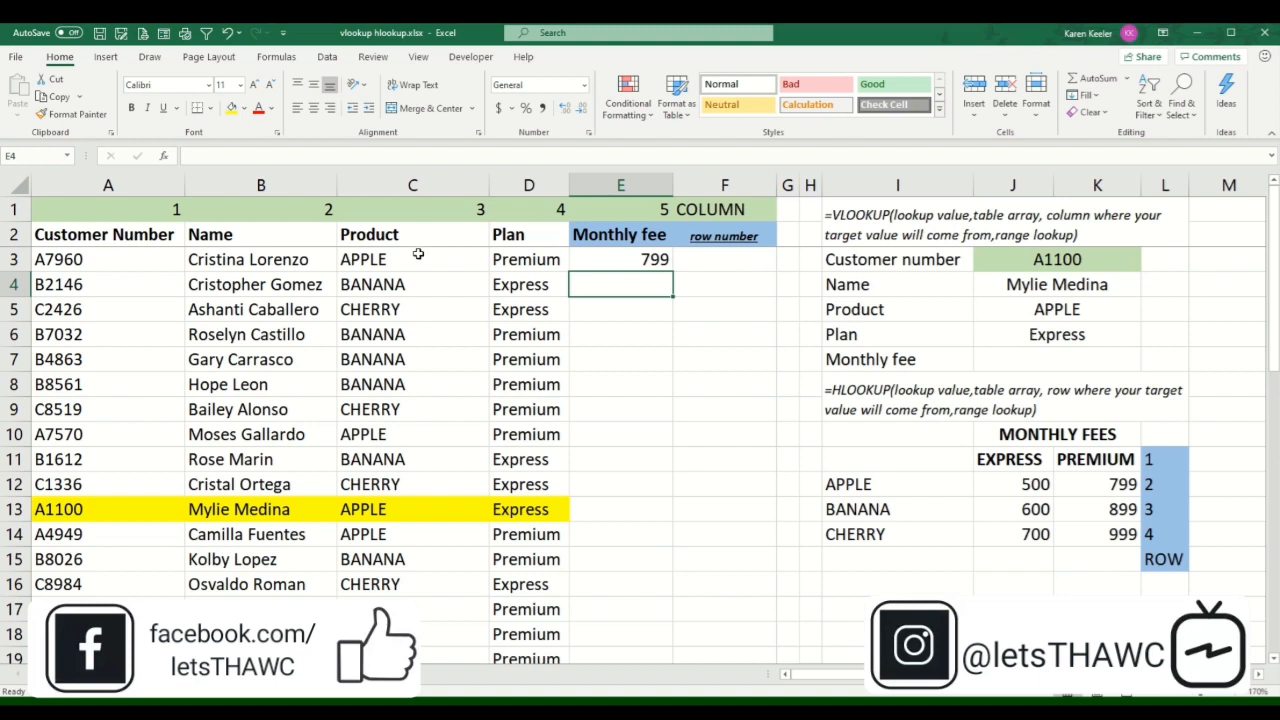
# Check the second customer's product and plan in C4 and D4, and select E4 for the monthly fee.
pyautogui.click(399, 284)
pyautogui.click(515, 292)
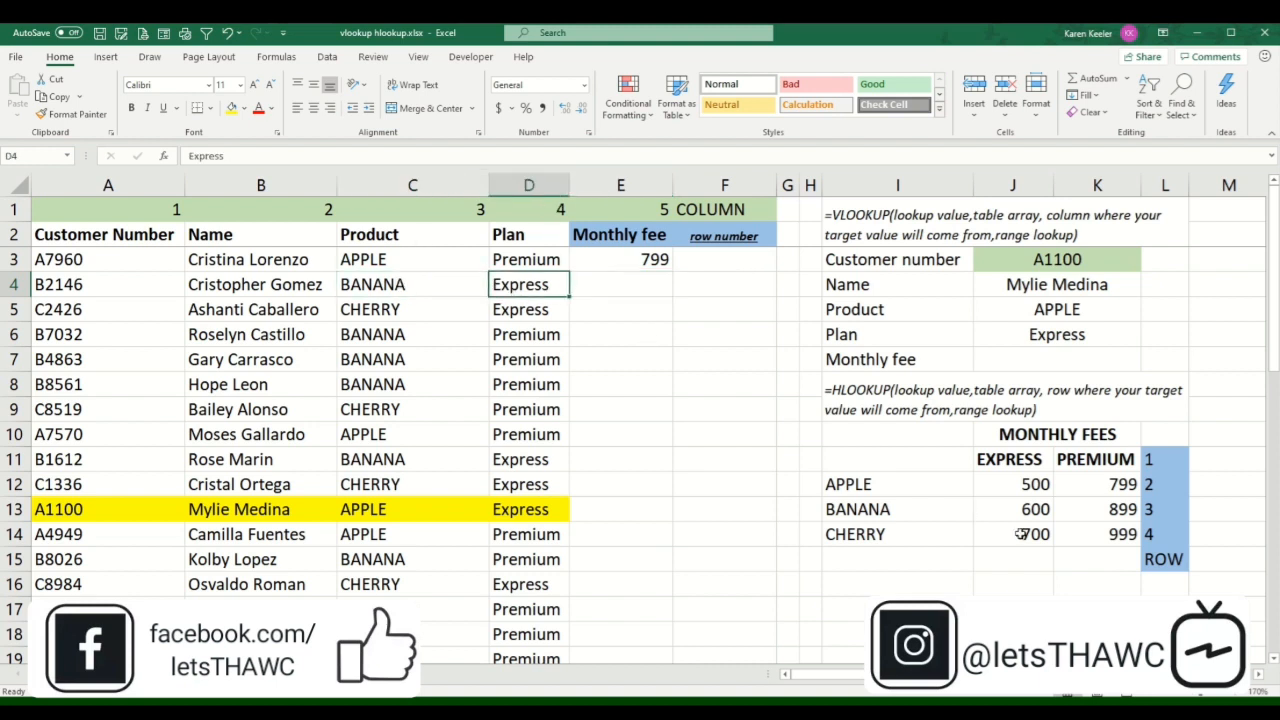
pyautogui.click(620, 282)
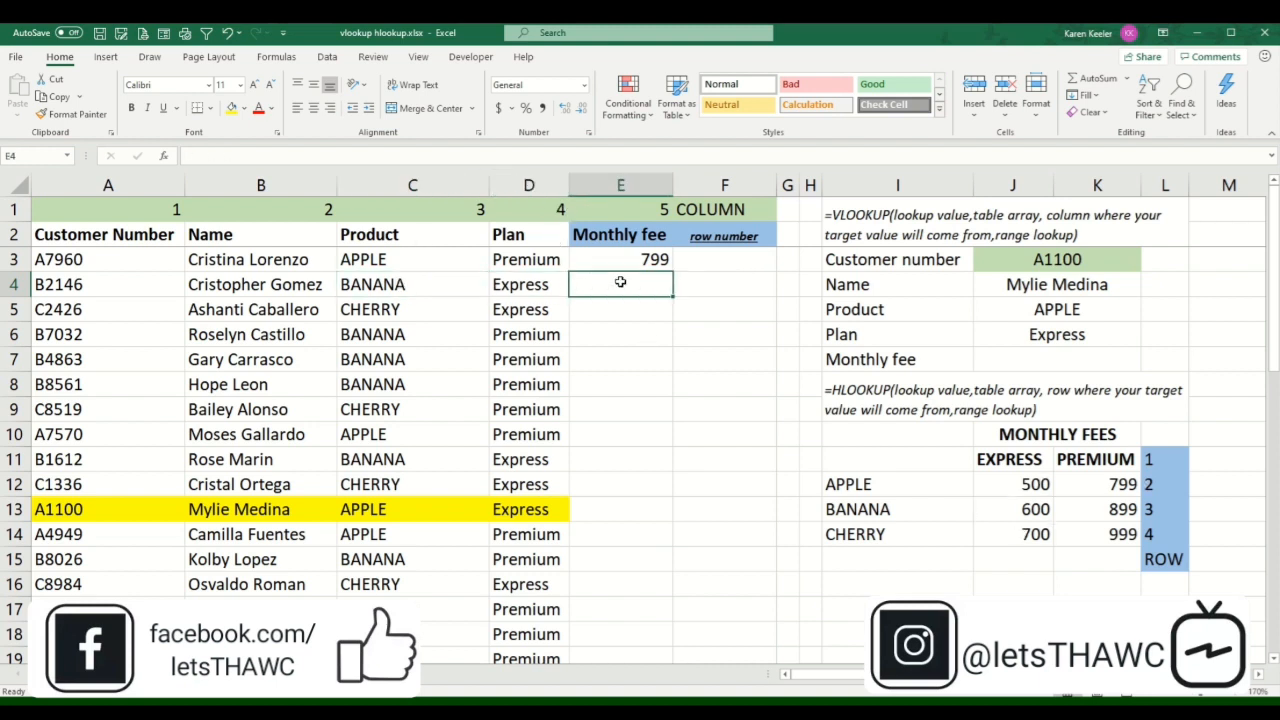